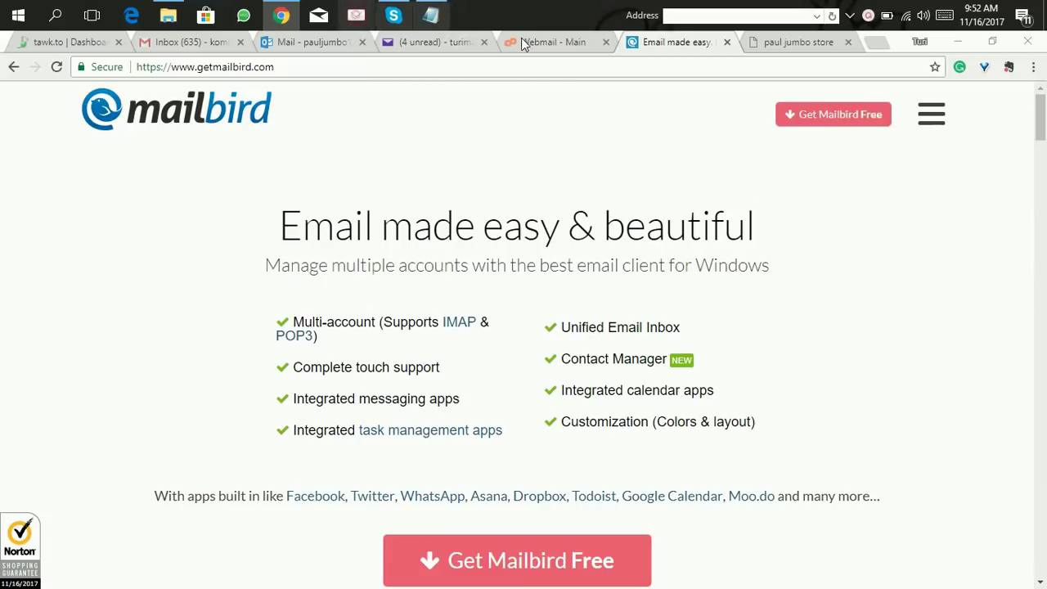
click(964, 41)
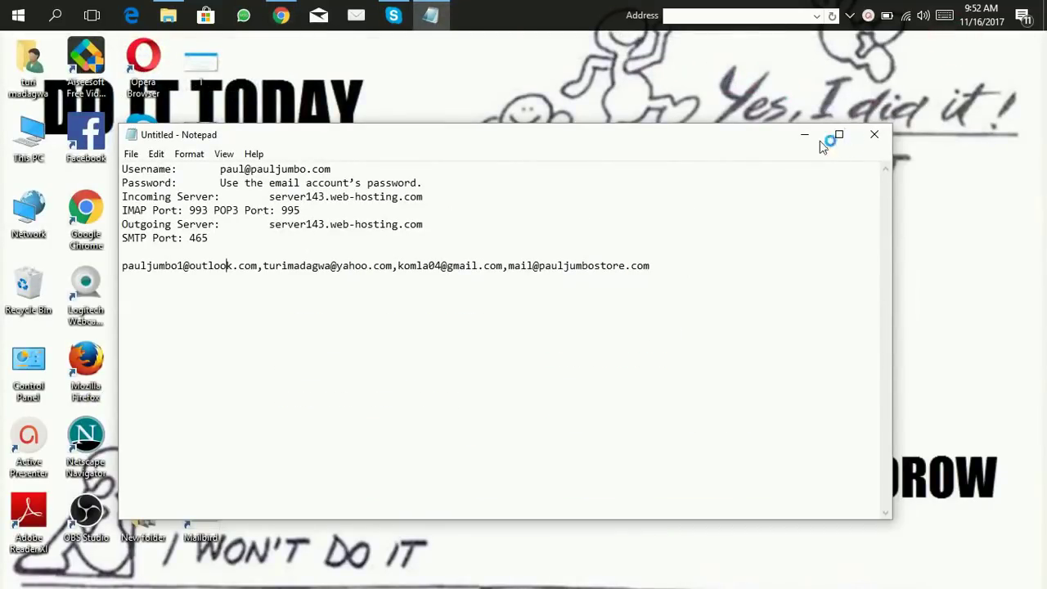
click(806, 135)
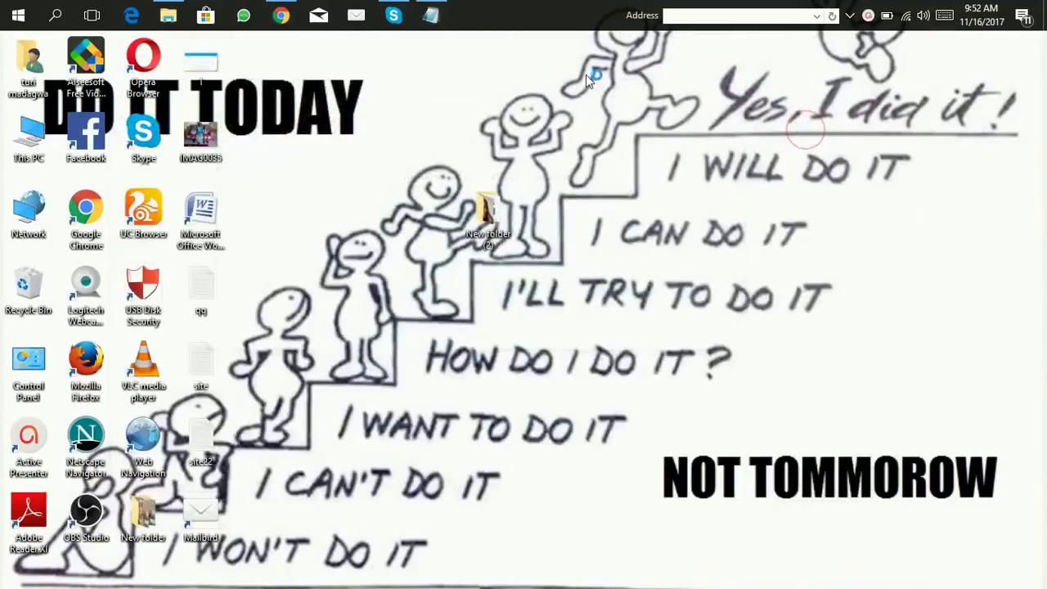
click(280, 15)
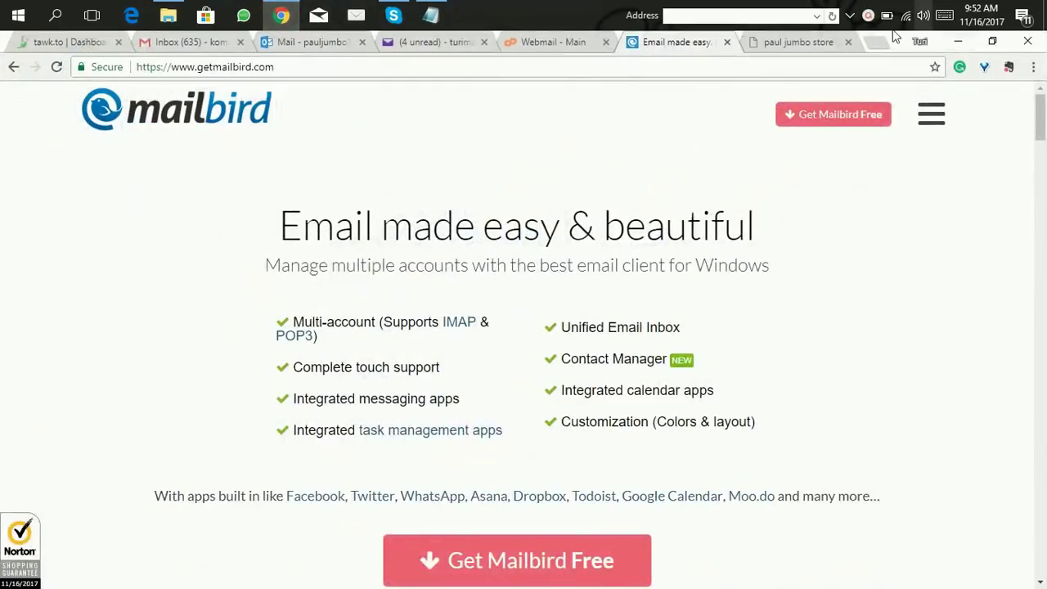
Step: Open the Bulk Email Server product page in the pauljumbostore.com store tab
click(799, 42)
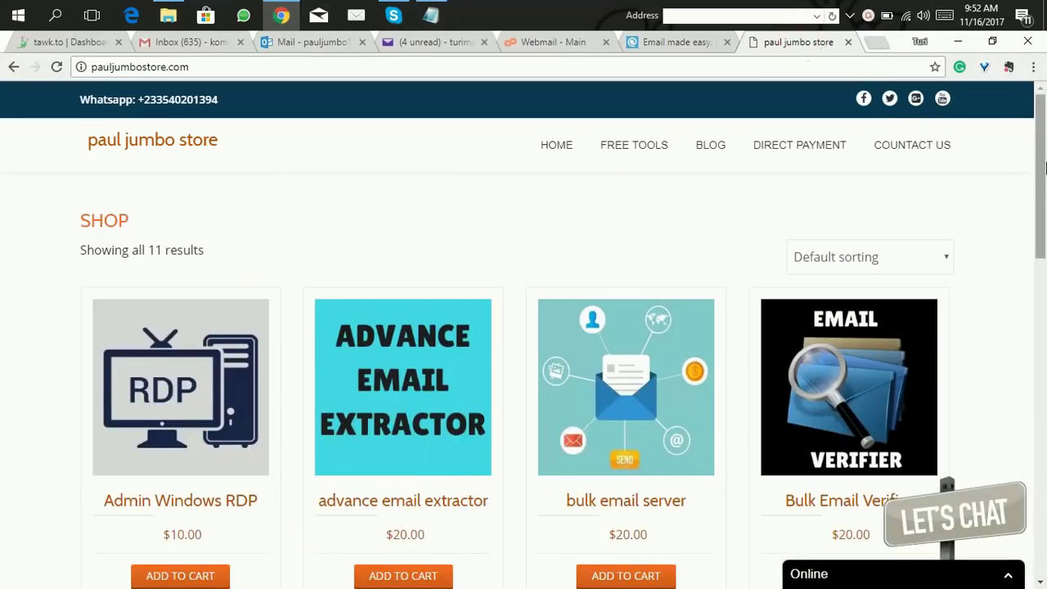
drag(1046, 168, 1039, 303)
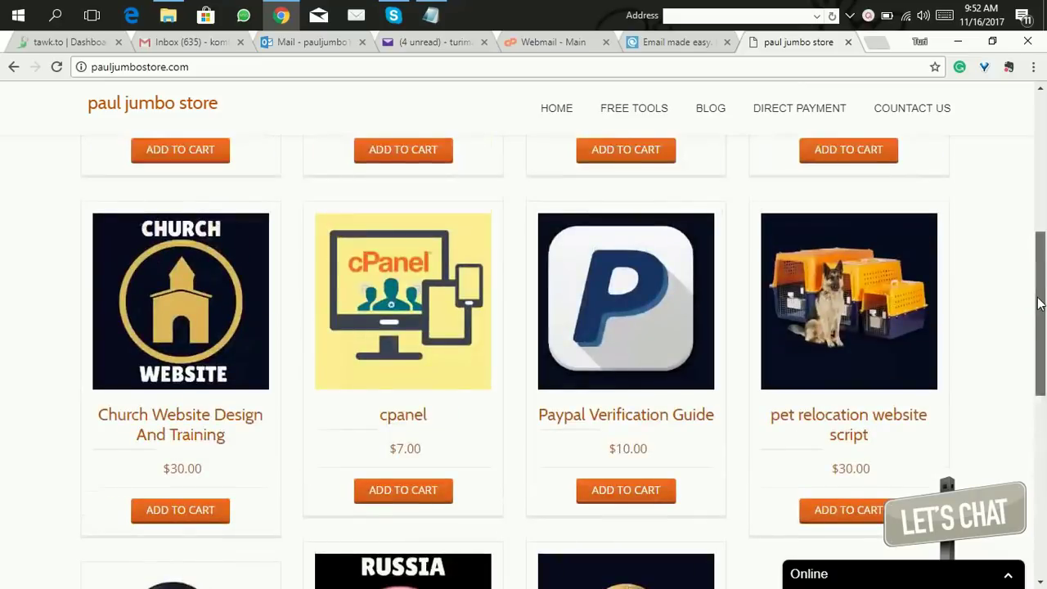
scroll(948, 269, up, 3)
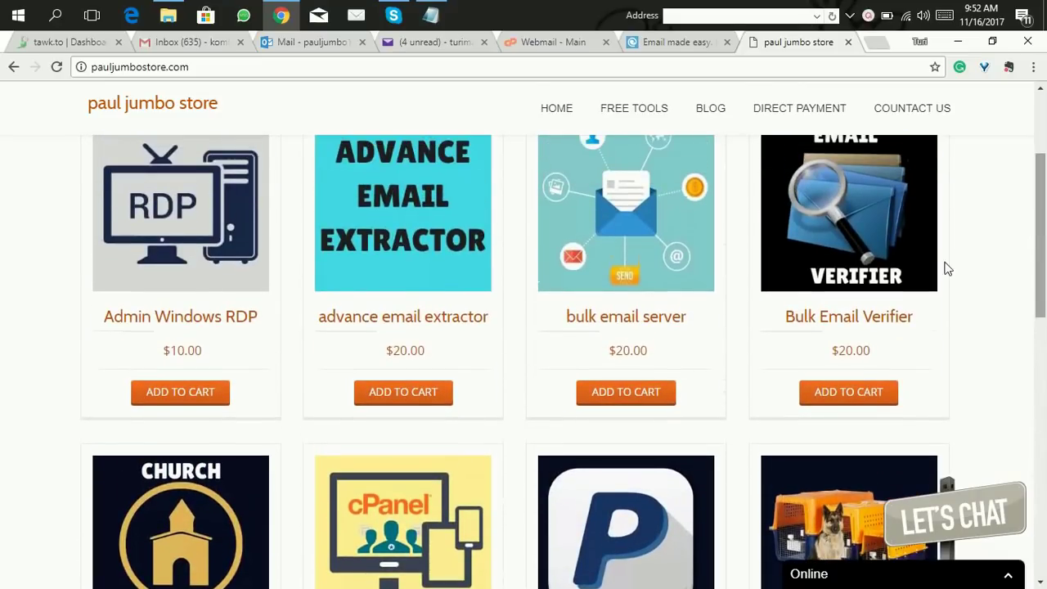
click(668, 323)
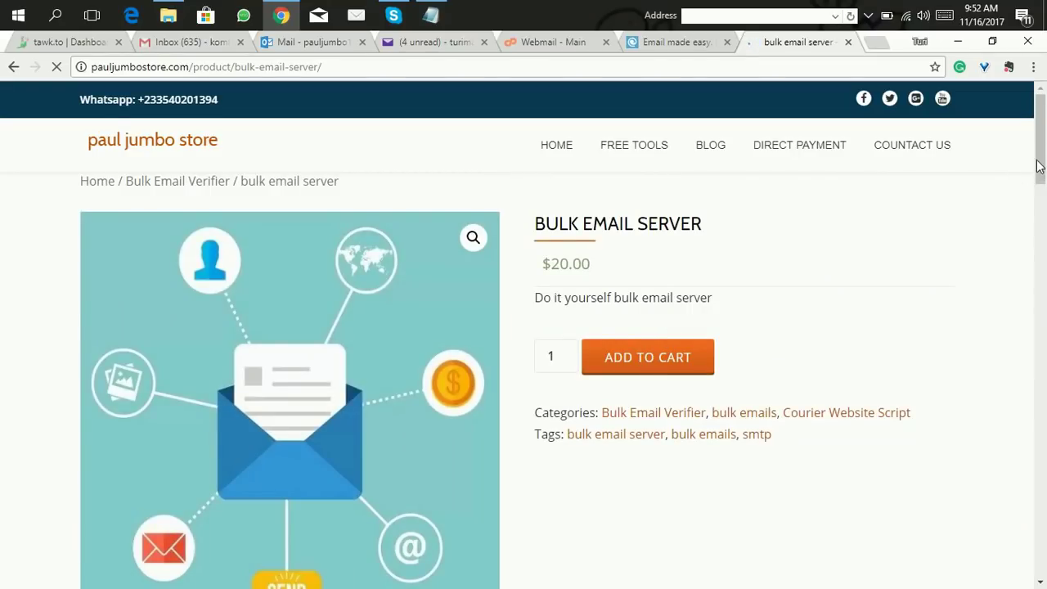
Step: Read the $20 Bulk Email Server description, then return to the Mailbird homepage tab
scroll(1044, 163, down, 1)
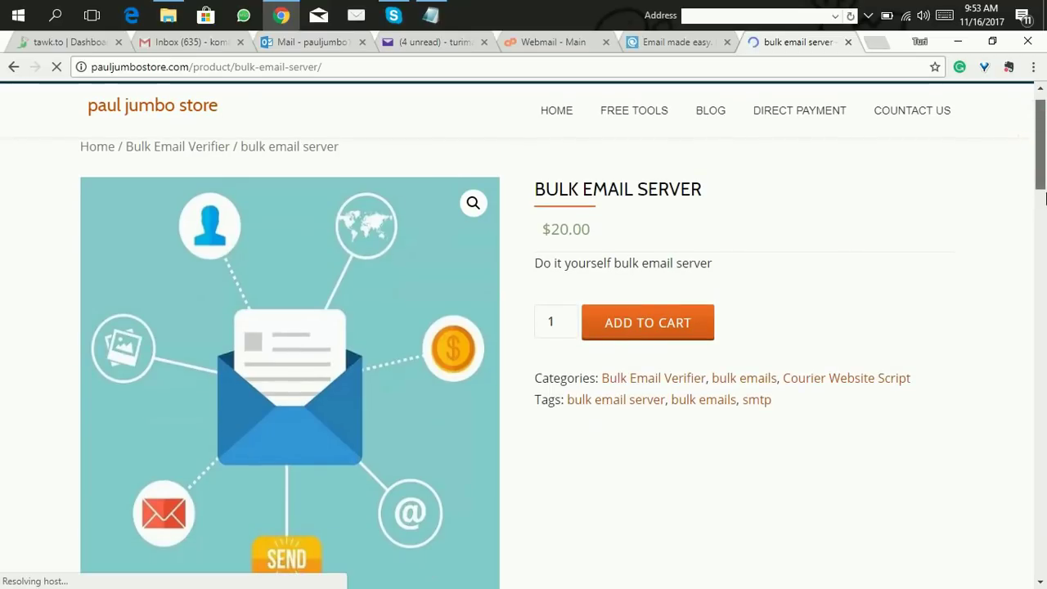
scroll(1046, 197, down, 3)
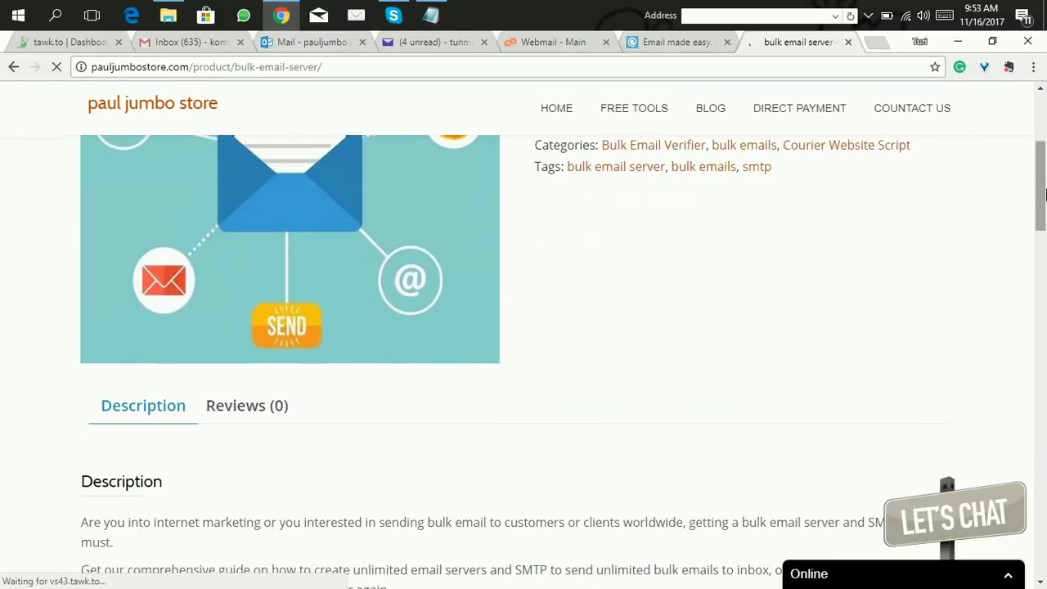
scroll(1046, 213, down, 3)
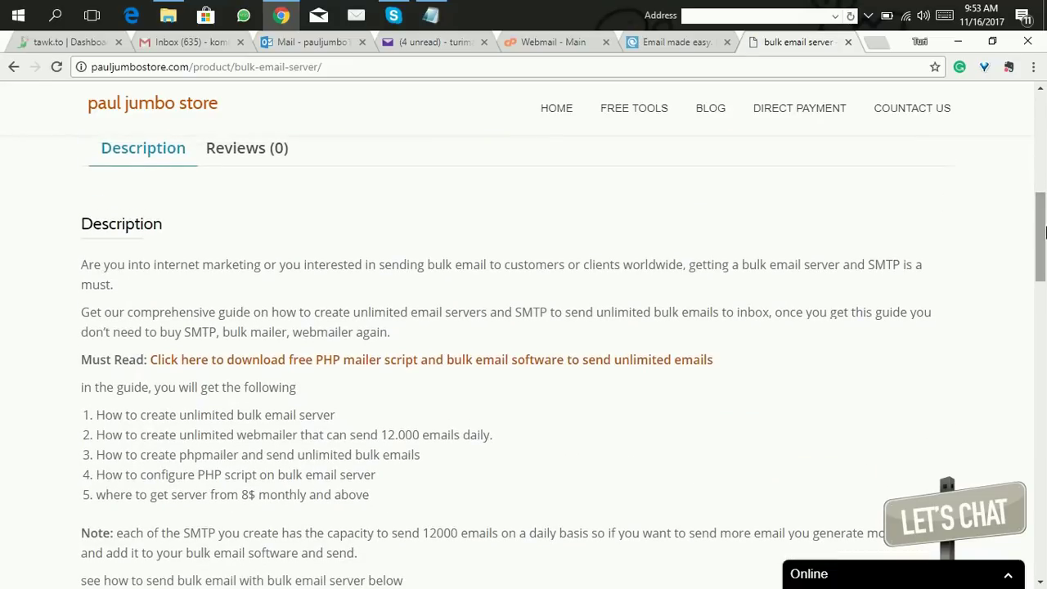
drag(1045, 228, 1017, 227)
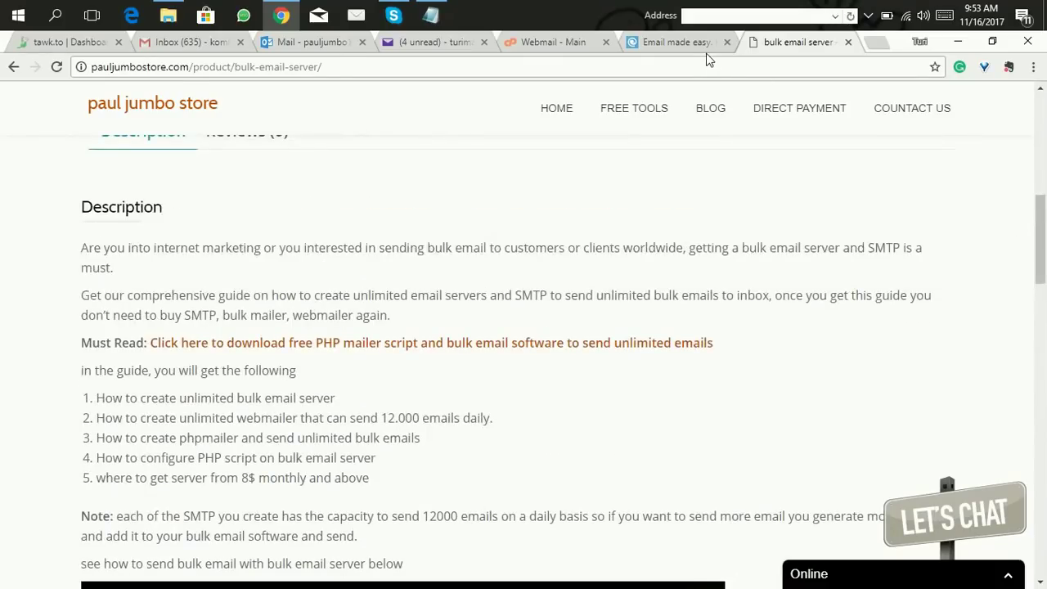
click(680, 44)
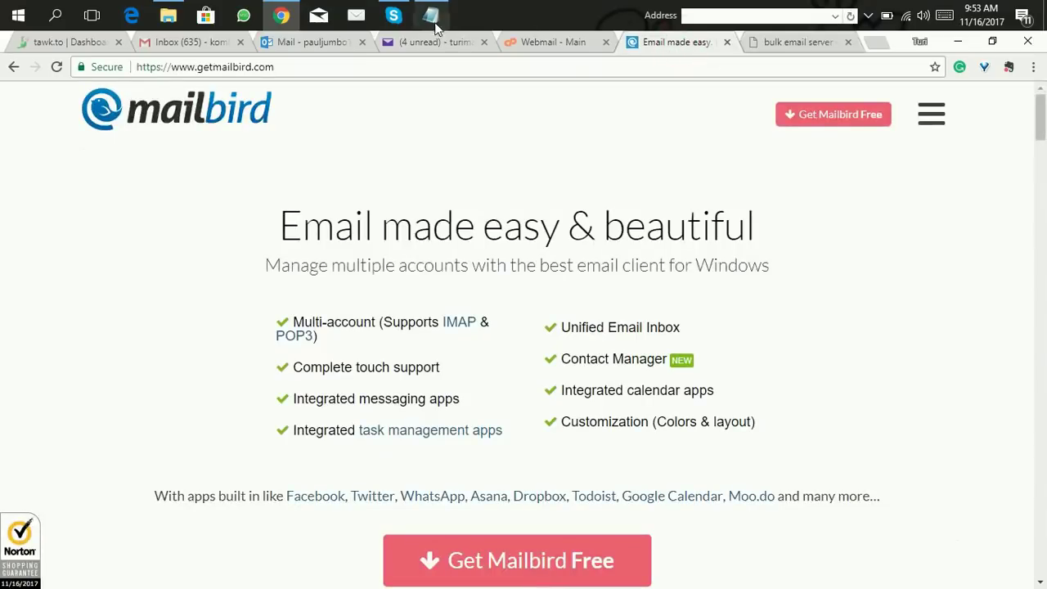
Step: Launch Mailbird and submit the account holder's name and e-mail address for account setup
click(360, 16)
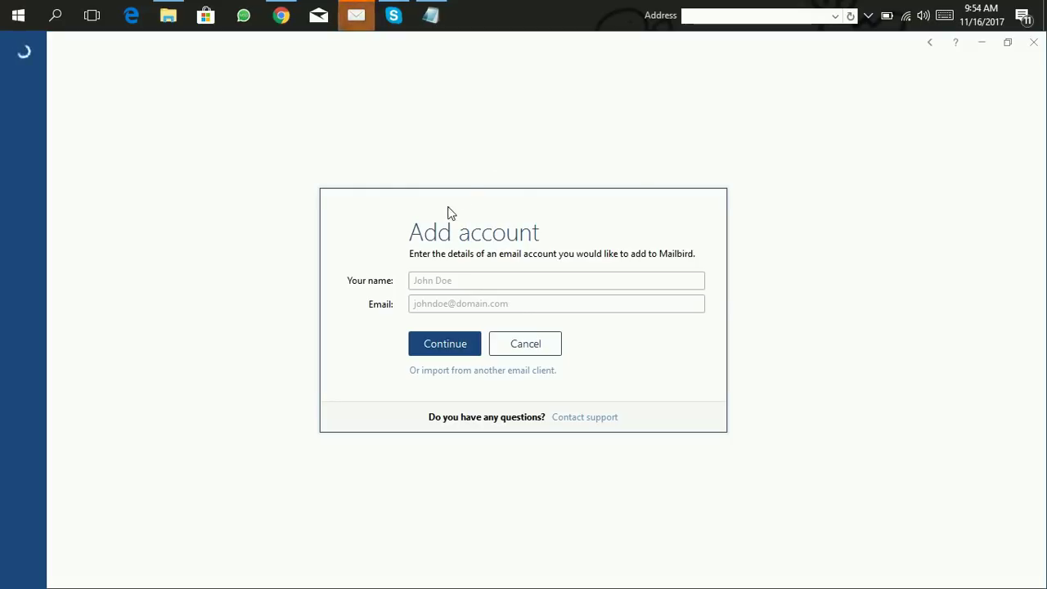
click(442, 283)
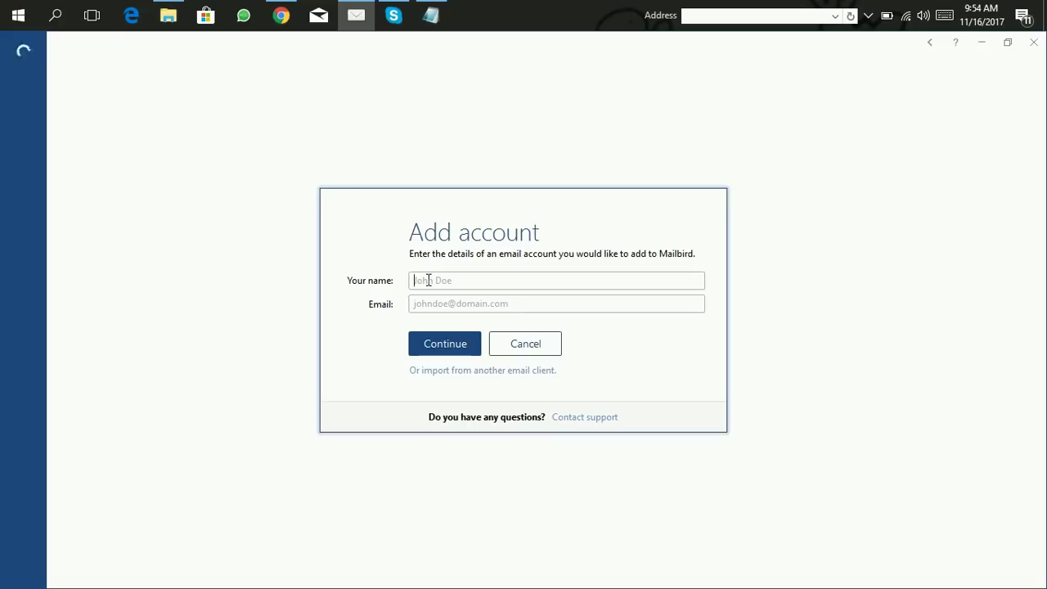
click(428, 279)
text(i)
click(456, 303)
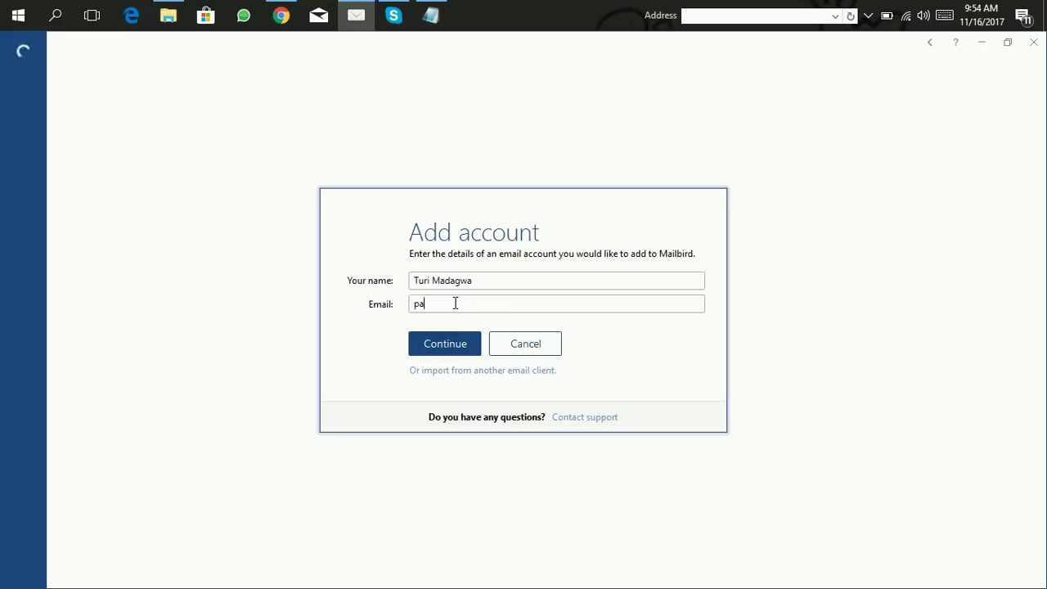
click(436, 347)
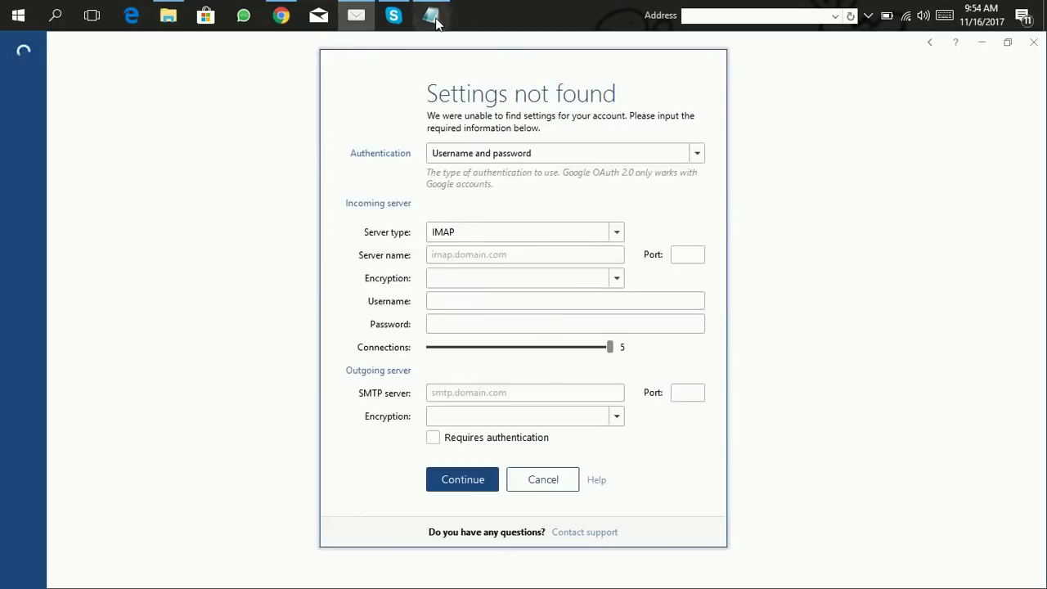
Step: Bring up the Notepad server details: server143.web-hosting.com, IMAP port 993, SMTP port 465
mouse_move(440, 23)
mouse_move(418, 89)
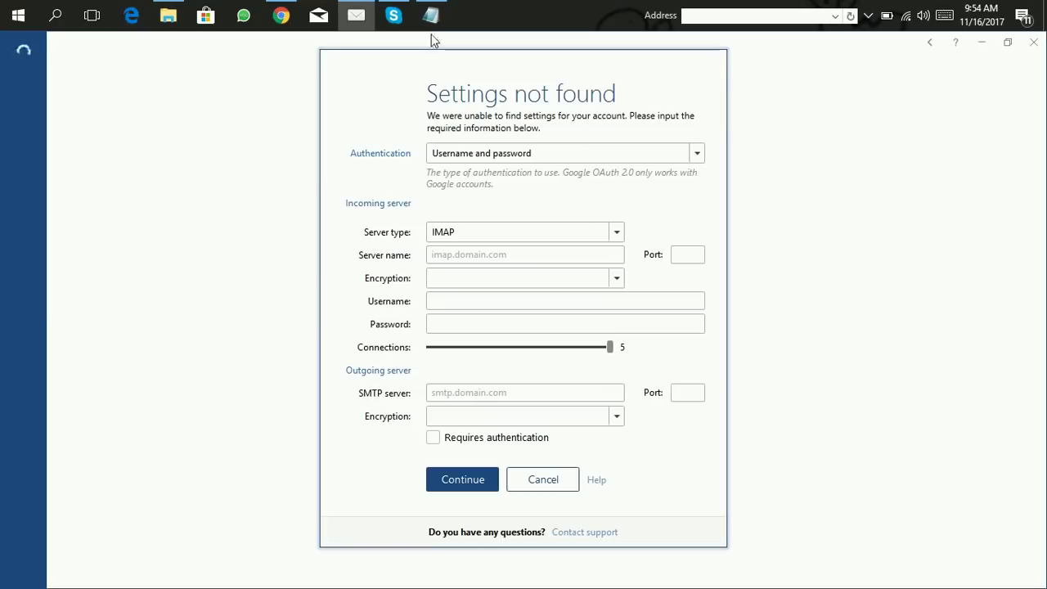
click(431, 15)
click(445, 267)
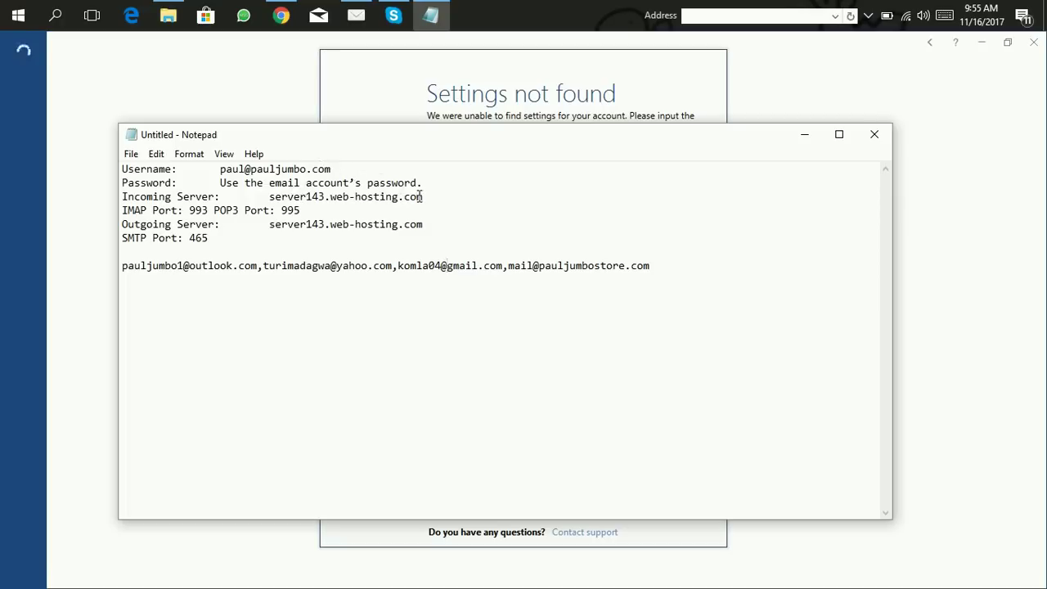
Step: Set server143.web-hosting.com as the incoming IMAP server, keeping username/password authentication
drag(424, 197, 270, 201)
key(ctrl+c)
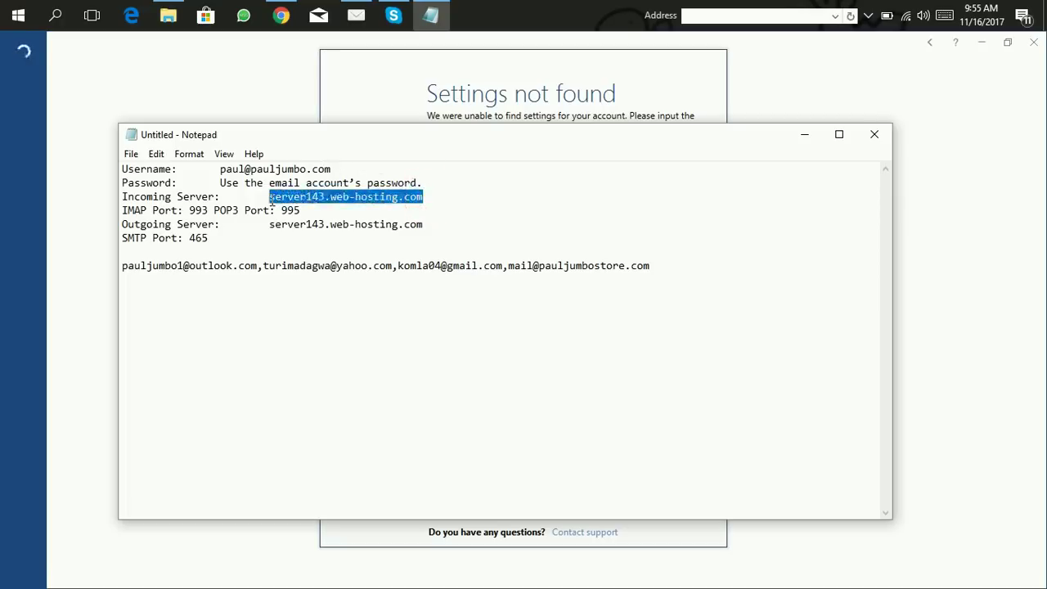
click(162, 79)
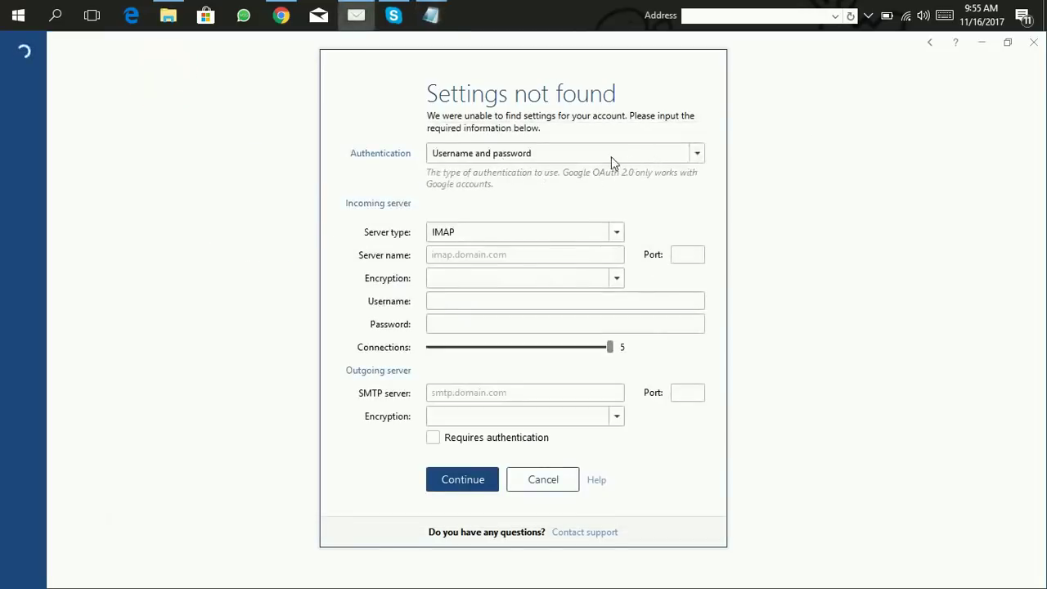
click(659, 158)
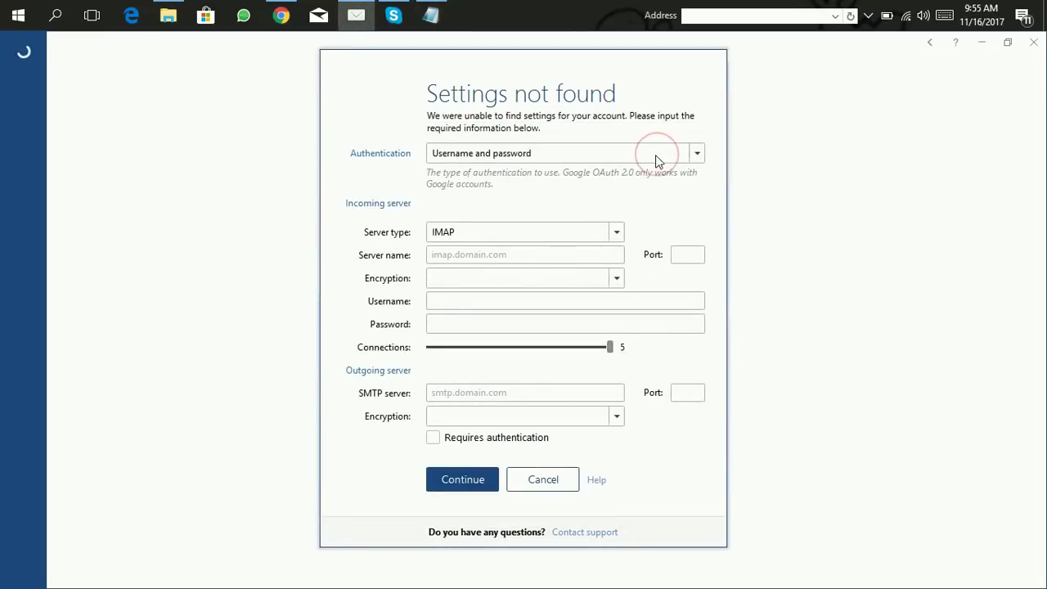
click(717, 164)
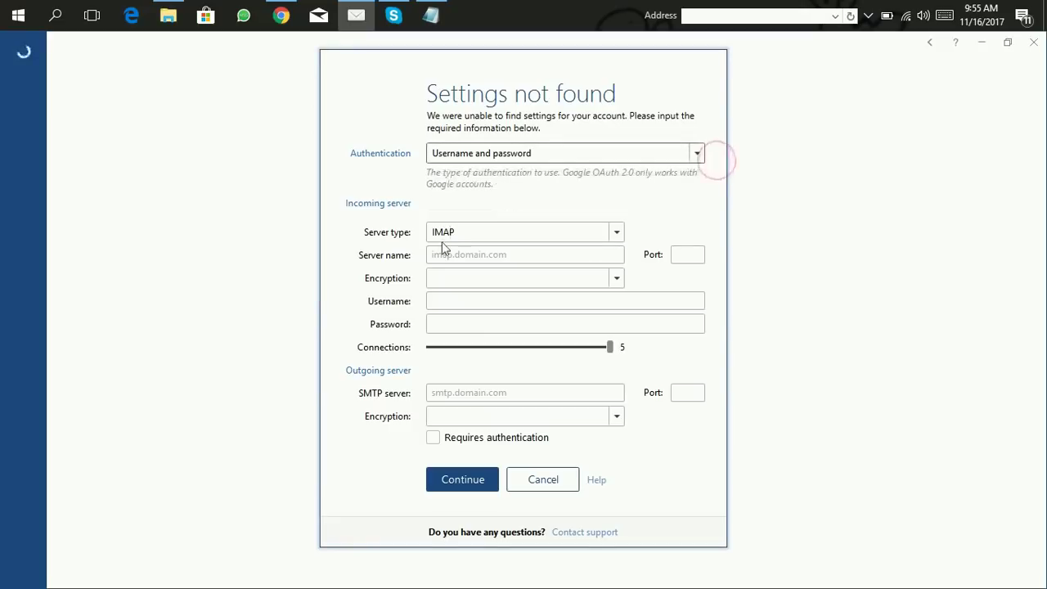
click(497, 232)
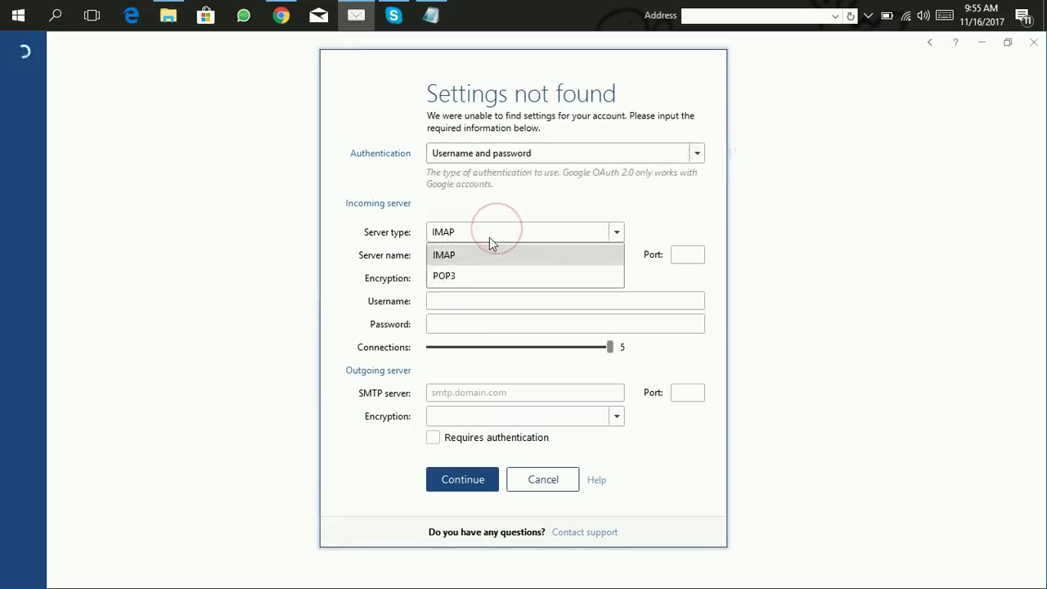
click(473, 255)
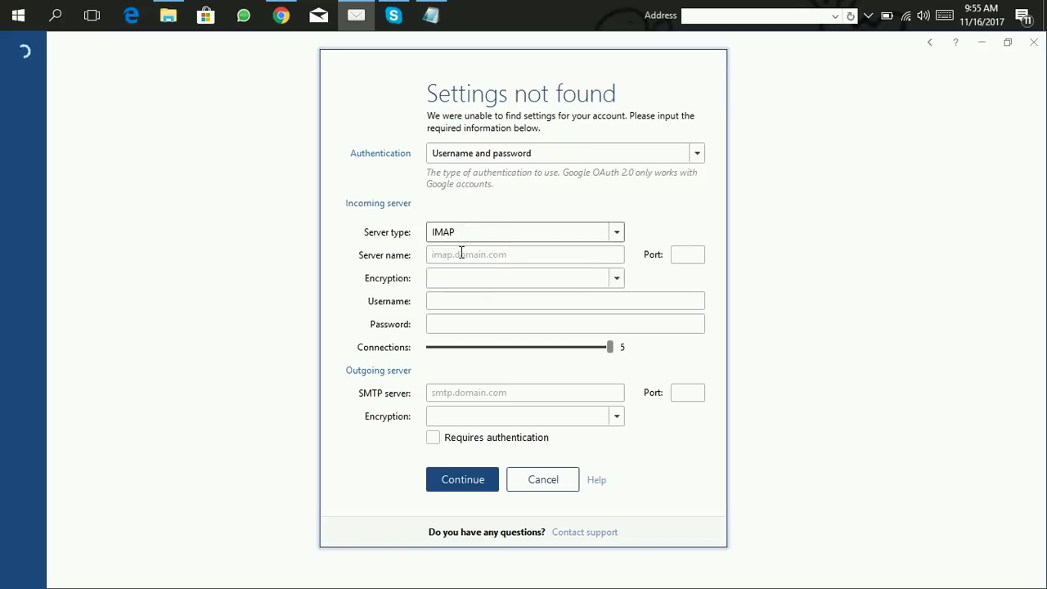
click(461, 254)
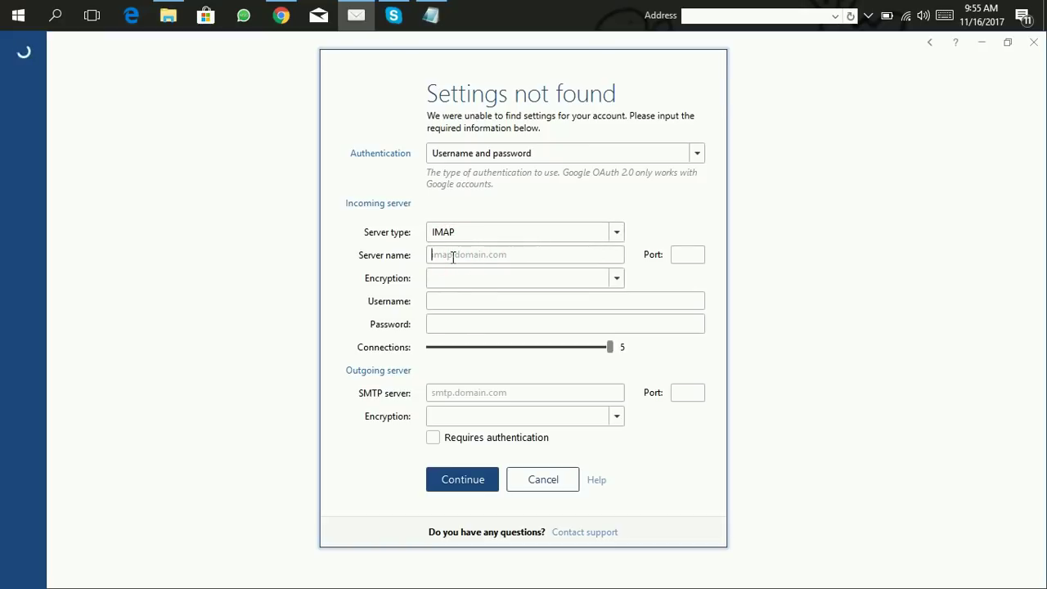
key(ctrl+v)
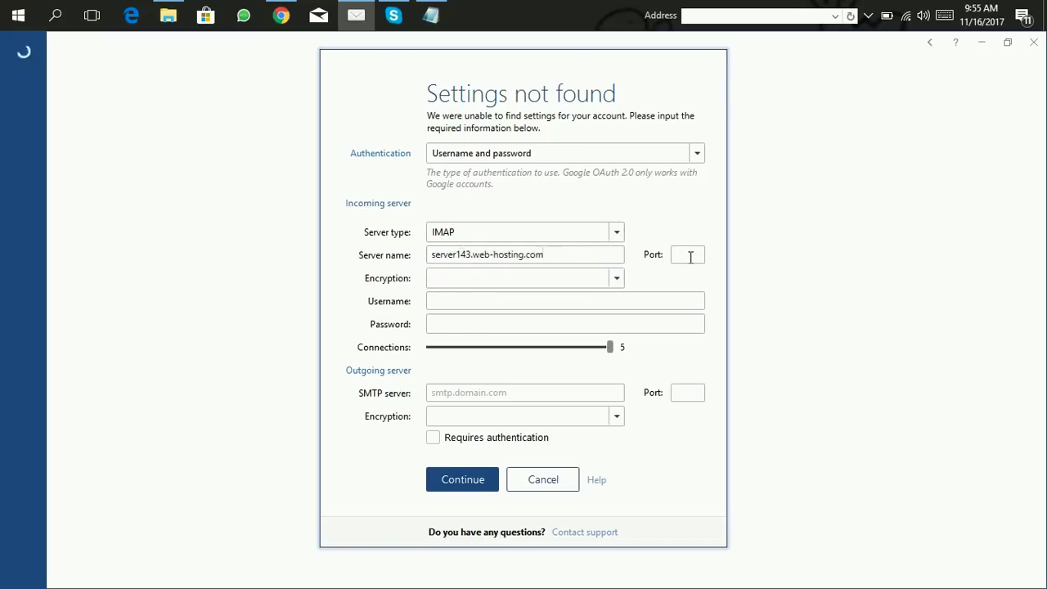
Step: Copy port 993 from Notepad into the incoming server Port box
click(431, 15)
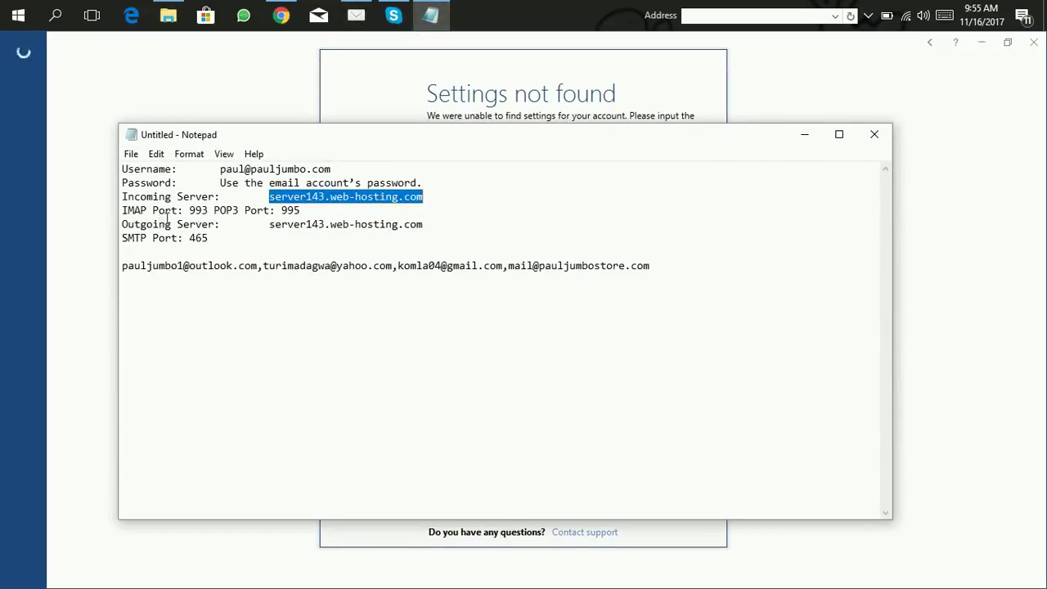
drag(212, 211, 190, 211)
key(ctrl+c)
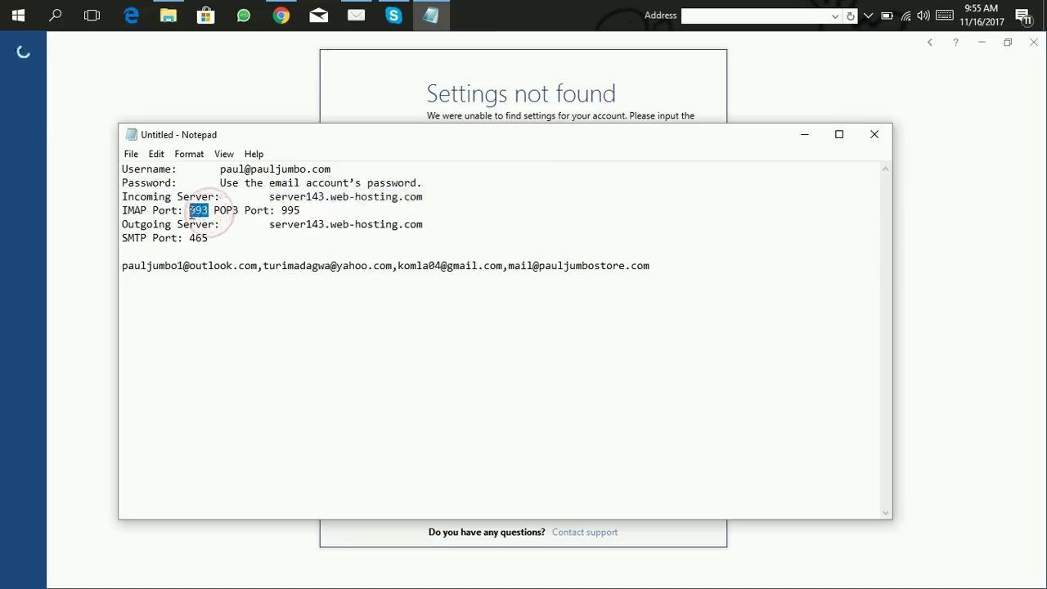
click(79, 173)
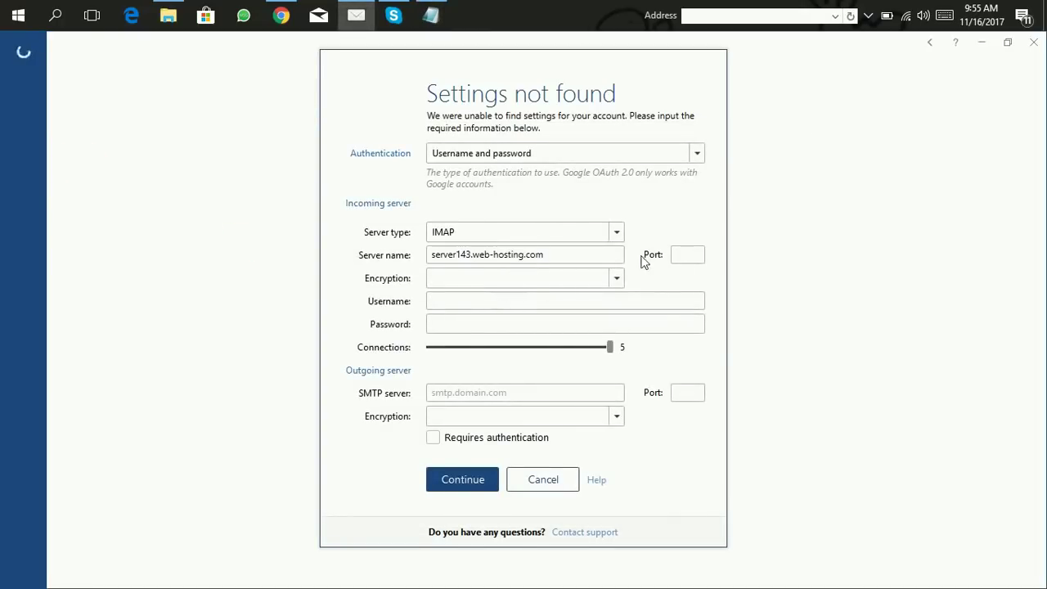
click(684, 255)
key(ctrl+v)
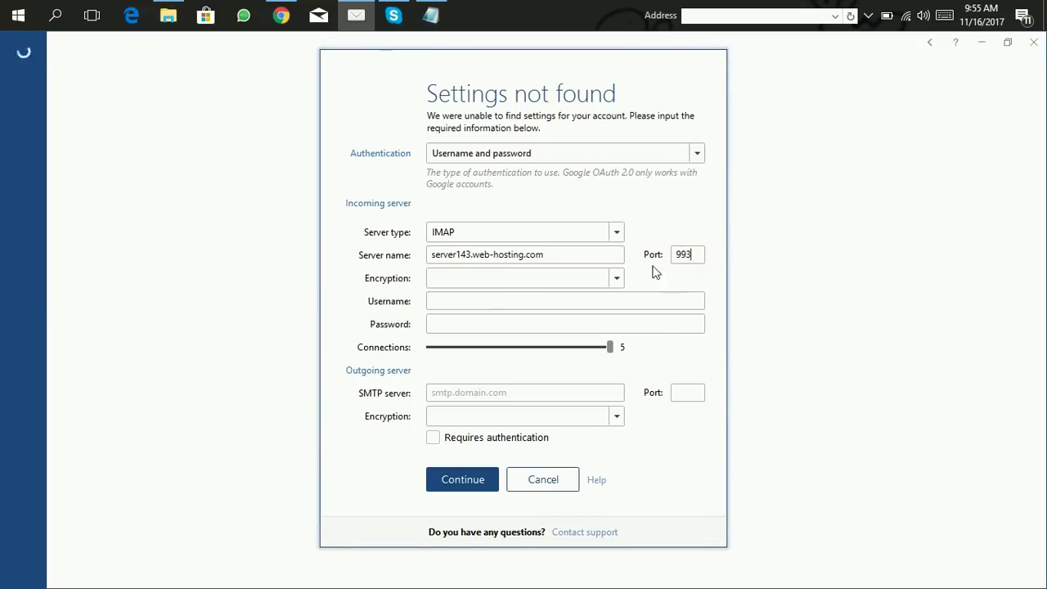
Step: Set incoming encryption to SSL/TLS and enter the account username and password
click(618, 280)
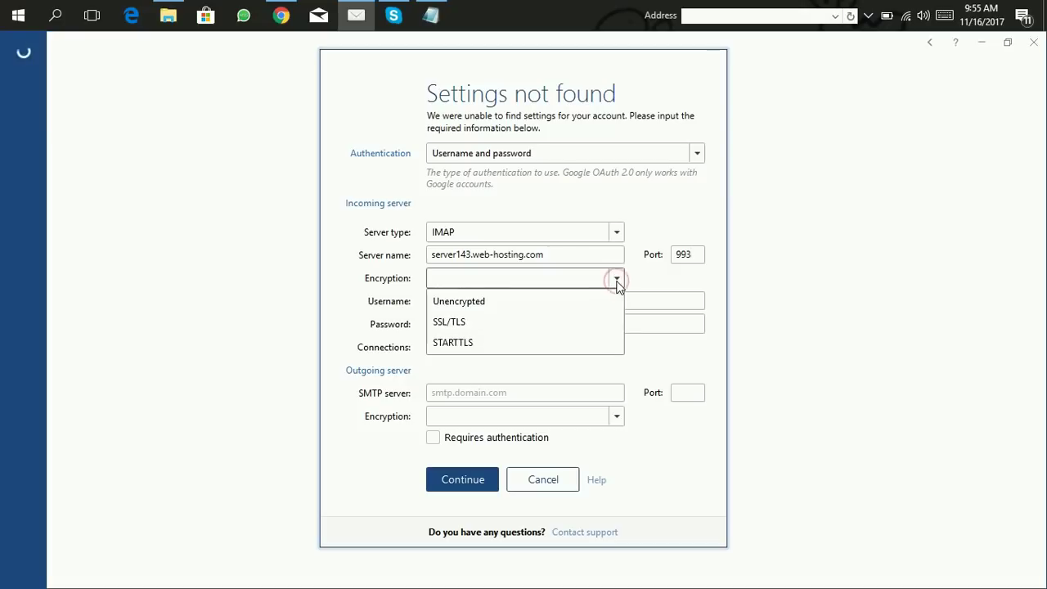
click(508, 322)
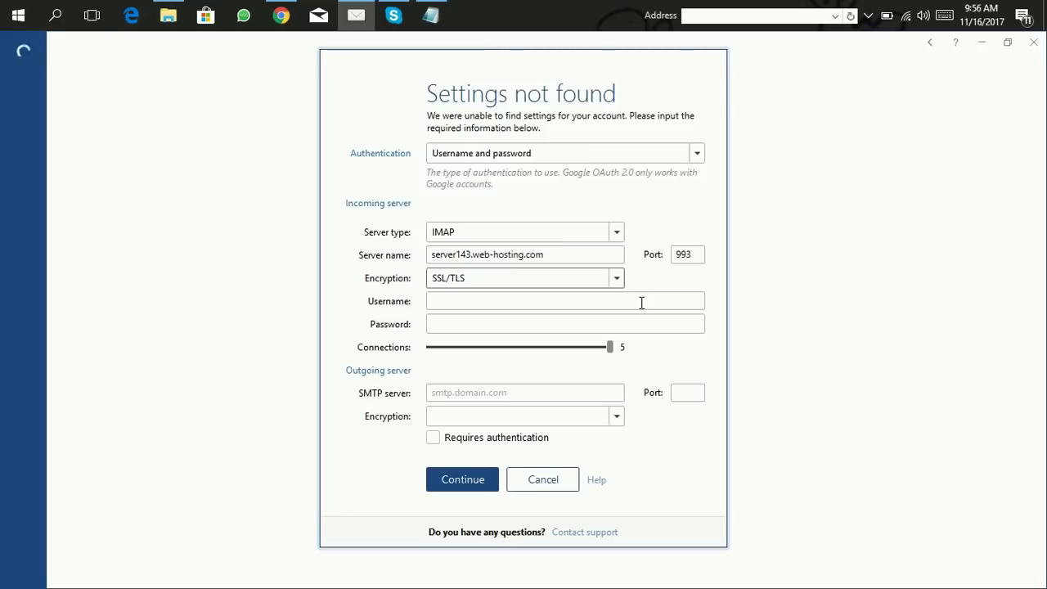
click(510, 306)
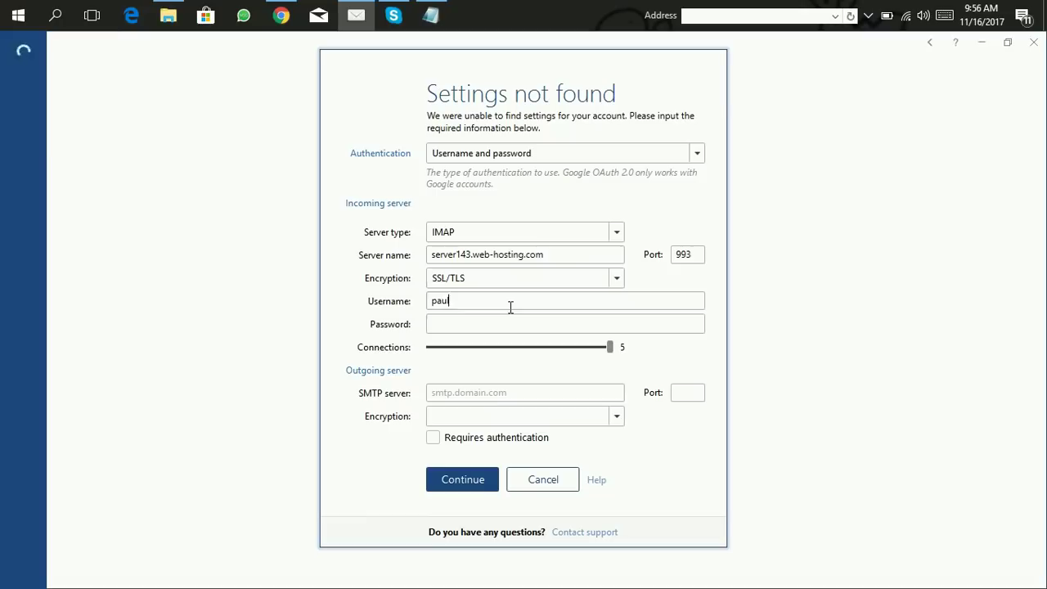
click(467, 323)
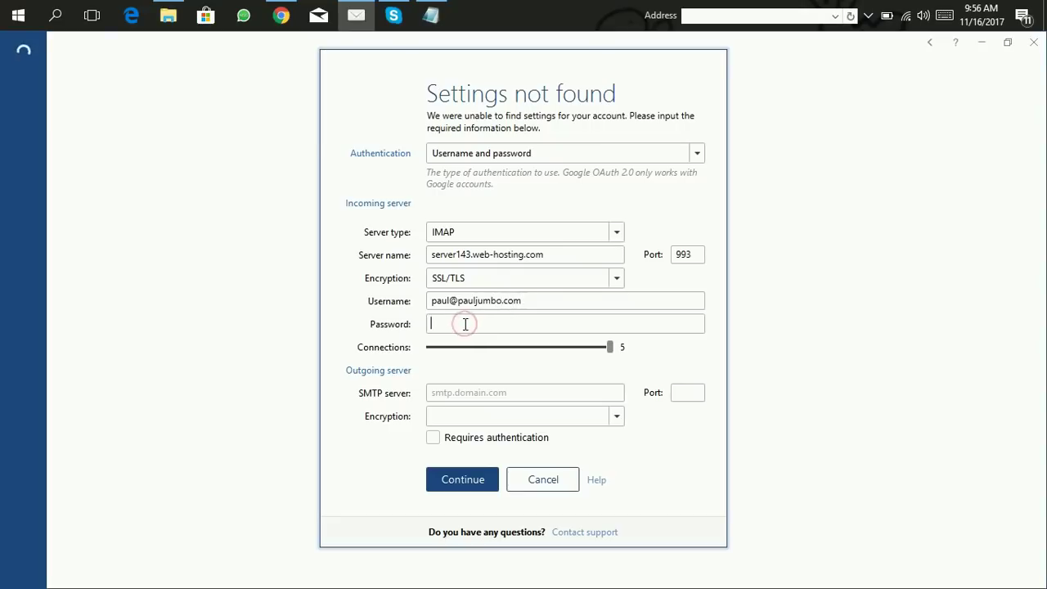
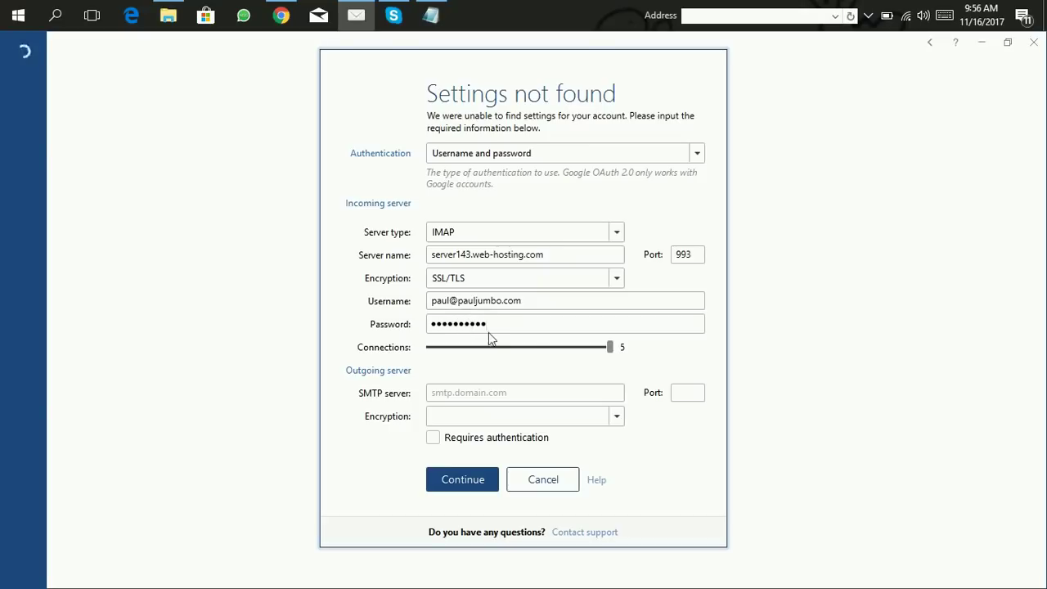
Step: Set outgoing SMTP server to server143.web-hosting.com with SSL/TLS and required authentication
click(547, 393)
drag(542, 253, 425, 258)
key(ctrl+c)
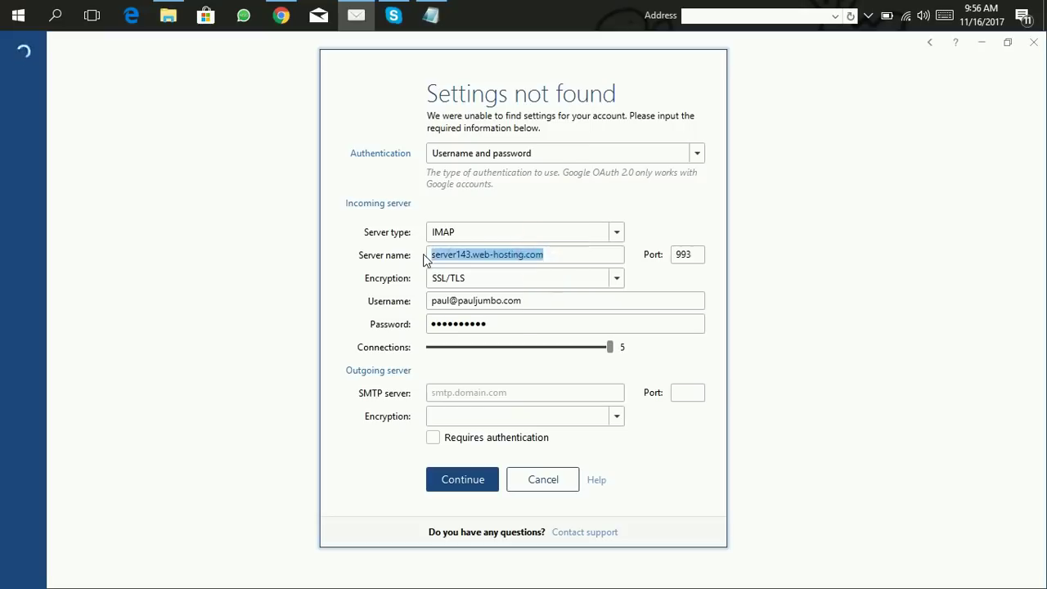
click(446, 394)
key(ctrl+v)
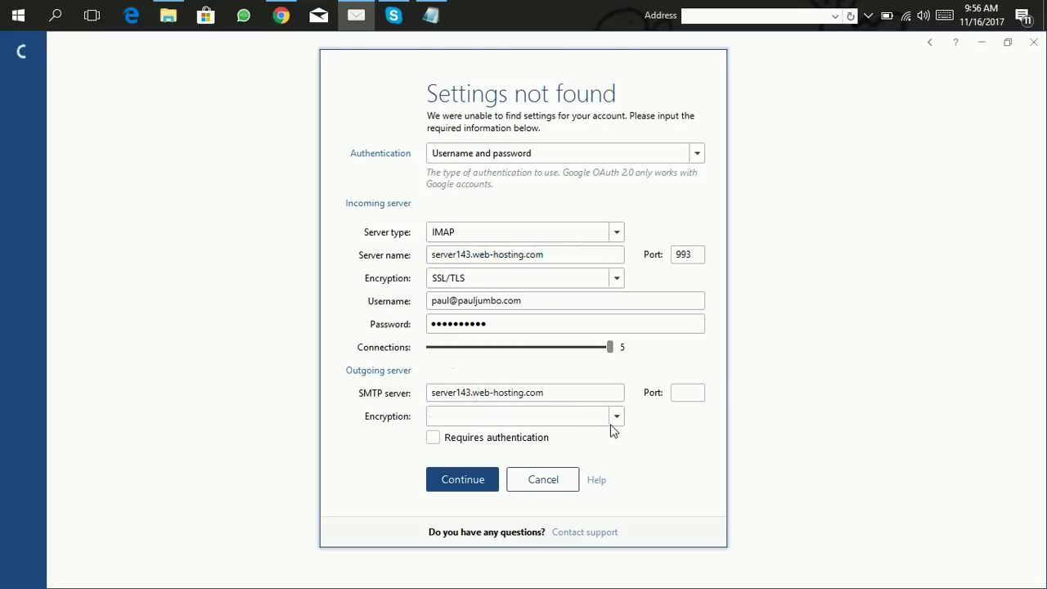
click(617, 416)
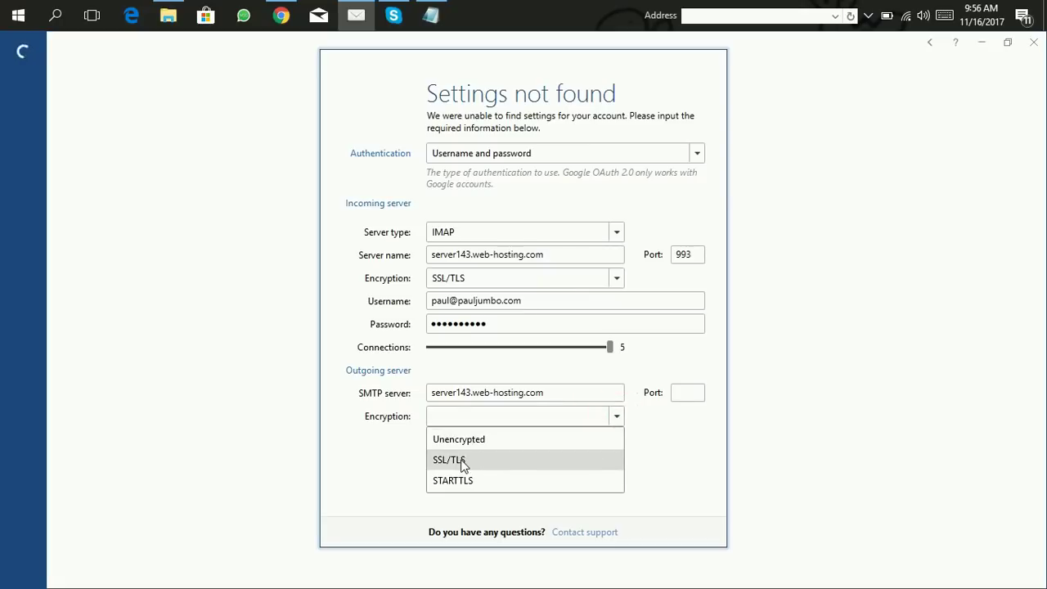
click(461, 461)
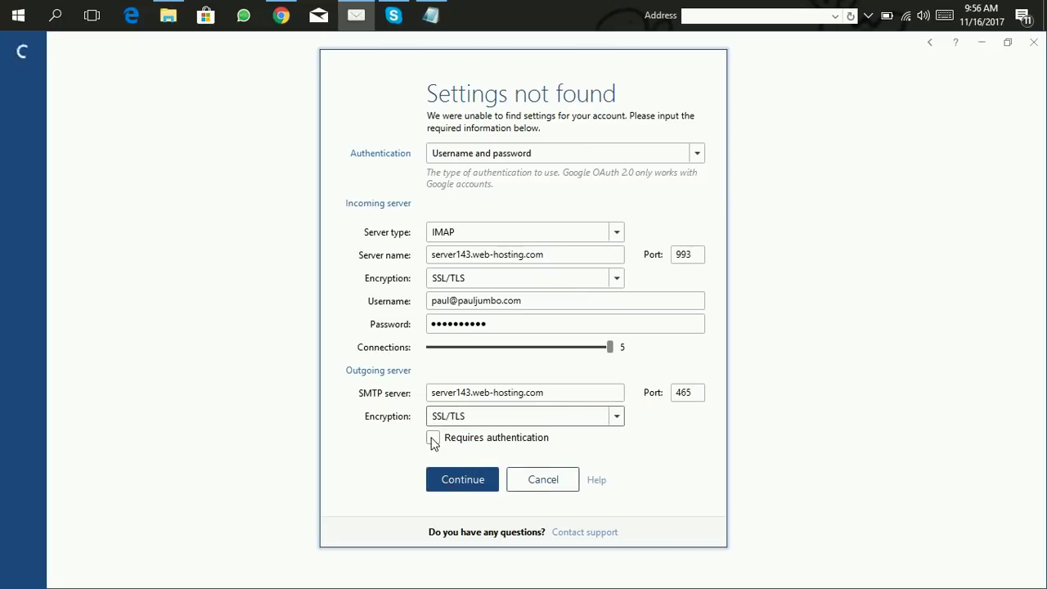
click(433, 440)
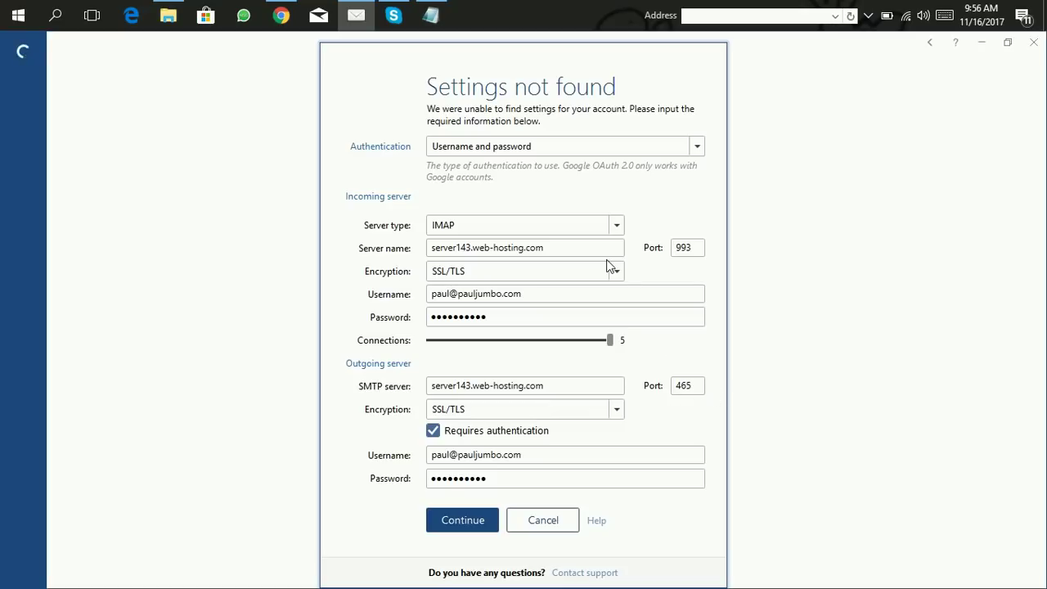
Step: Check SMTP port 465 in the notes and submit the manual server settings
click(431, 15)
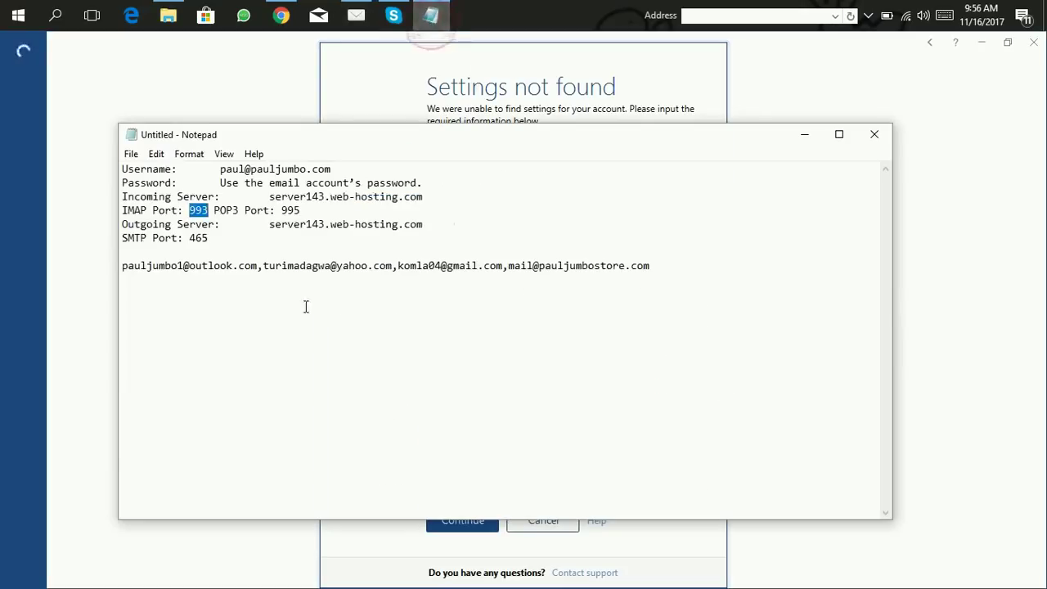
double_click(208, 238)
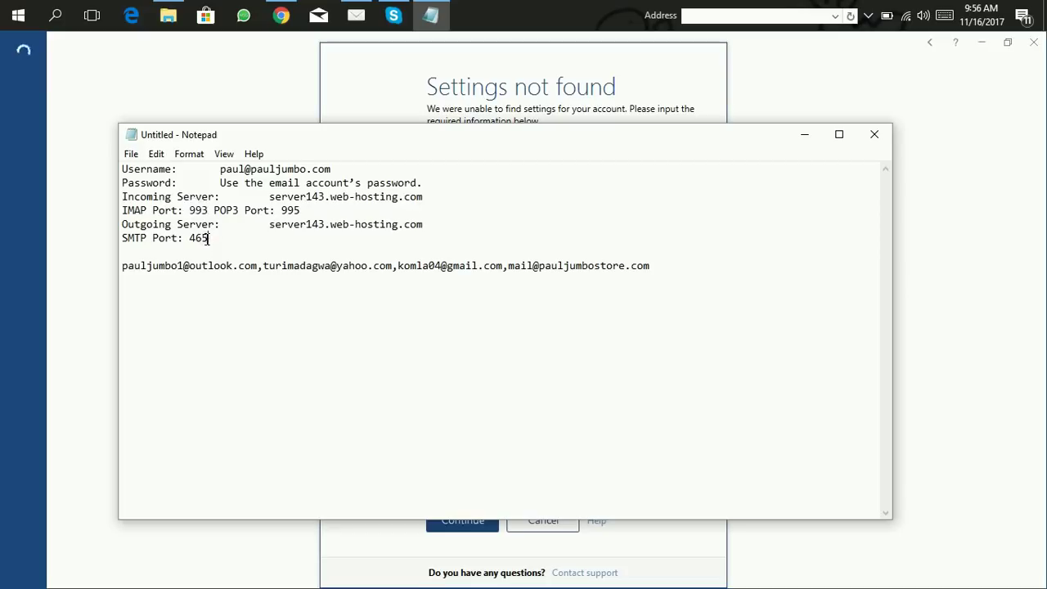
click(689, 111)
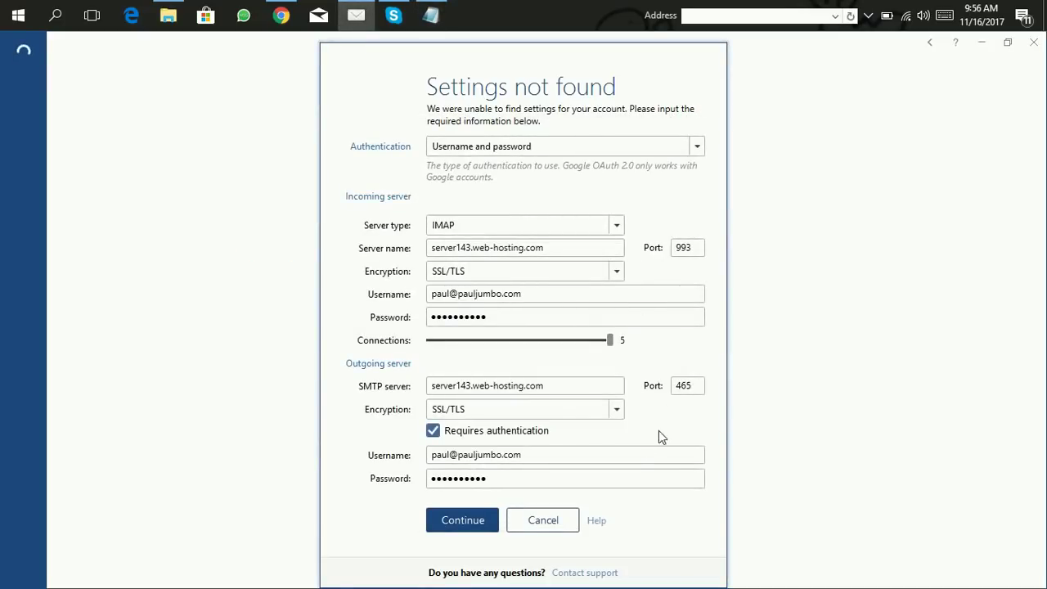
click(447, 523)
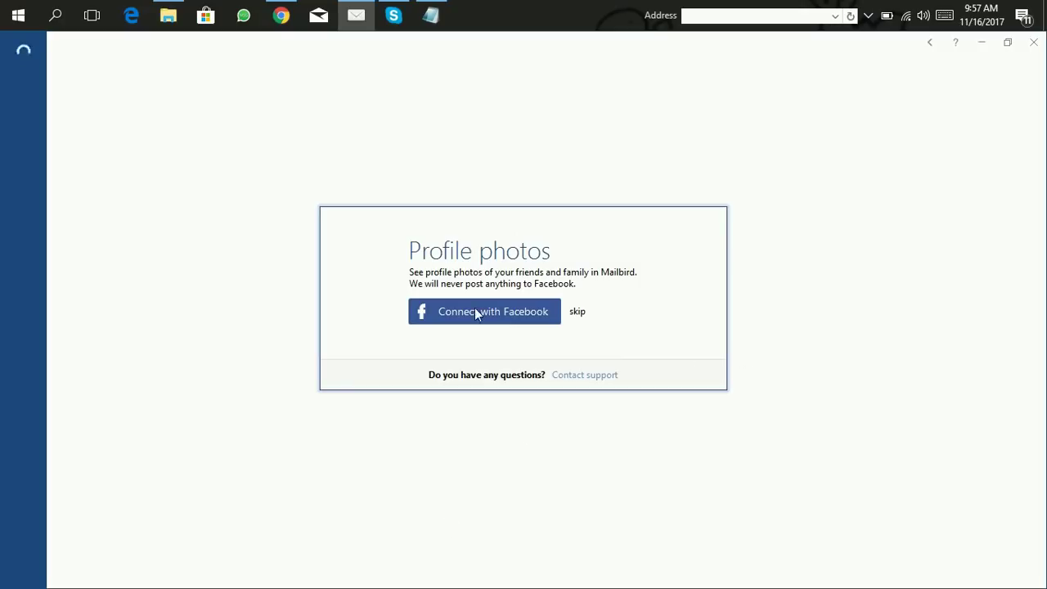
Step: Skip profile photos, keep the default layout, disconnect WhatsApp and Contacts, and skip the coupon
click(578, 312)
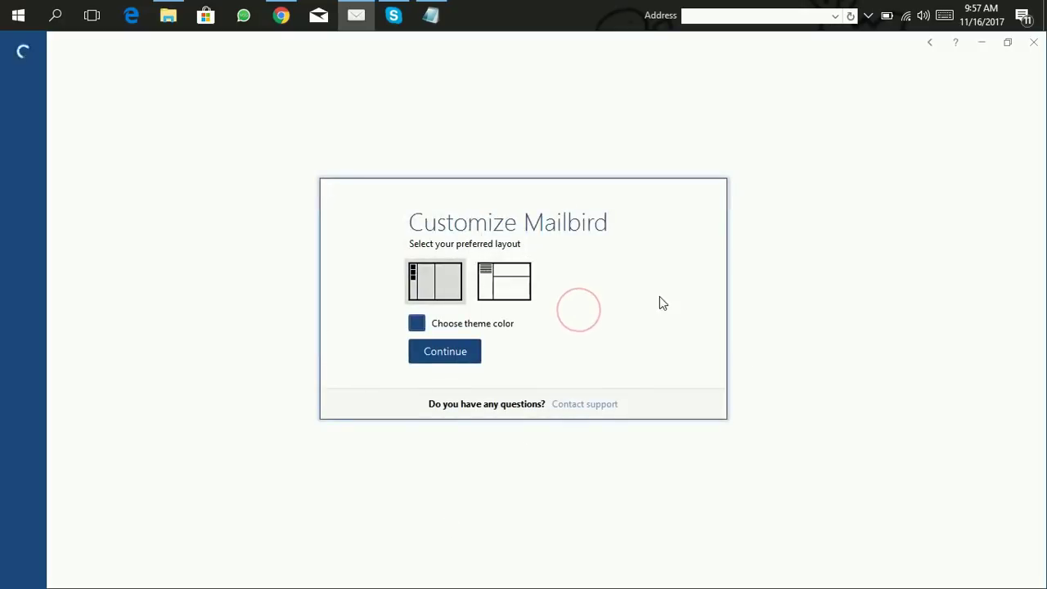
click(461, 356)
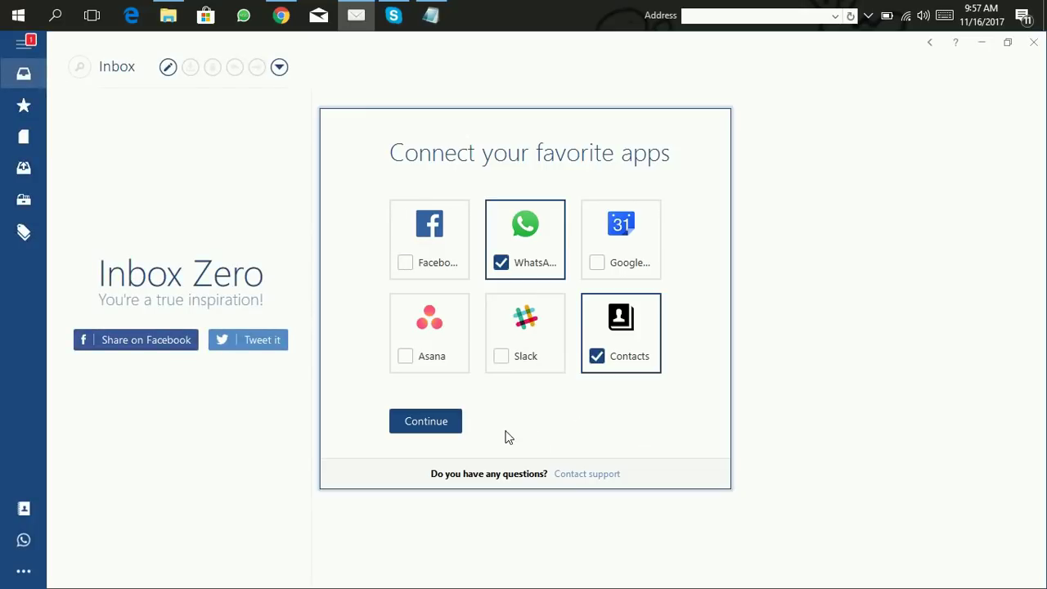
click(501, 262)
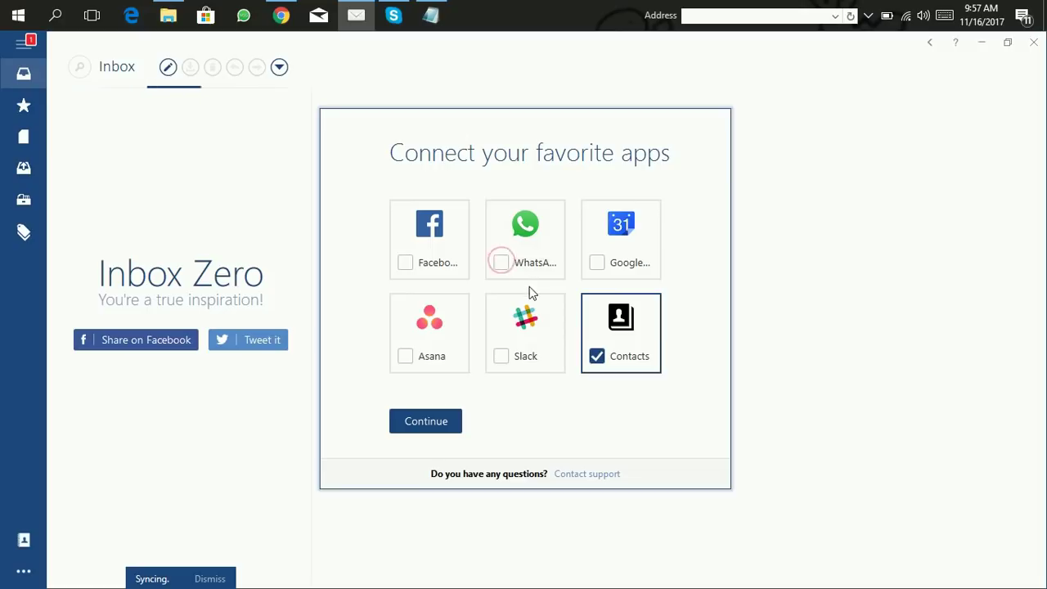
click(622, 361)
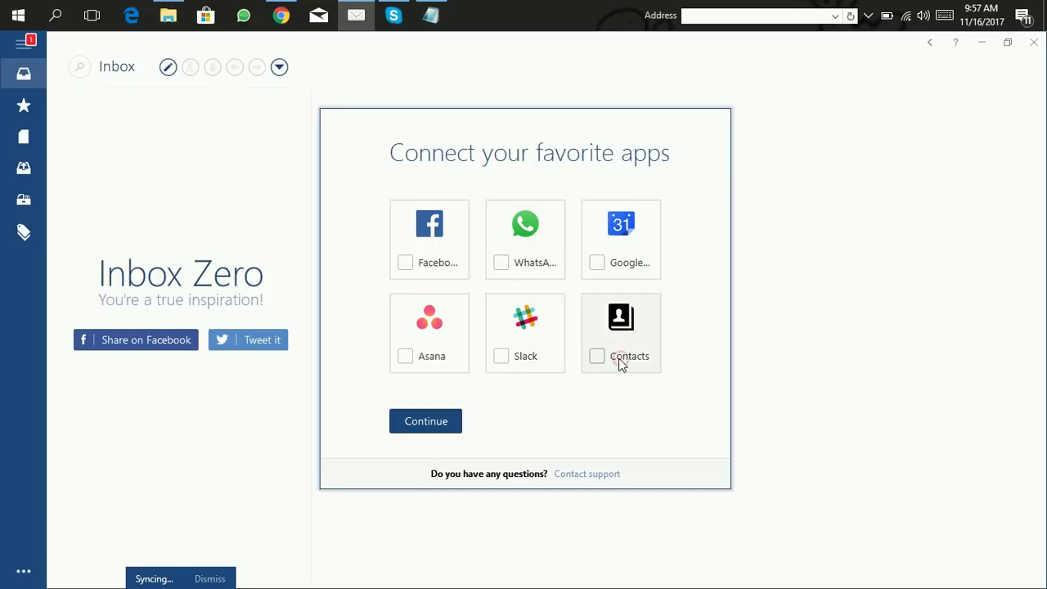
click(439, 421)
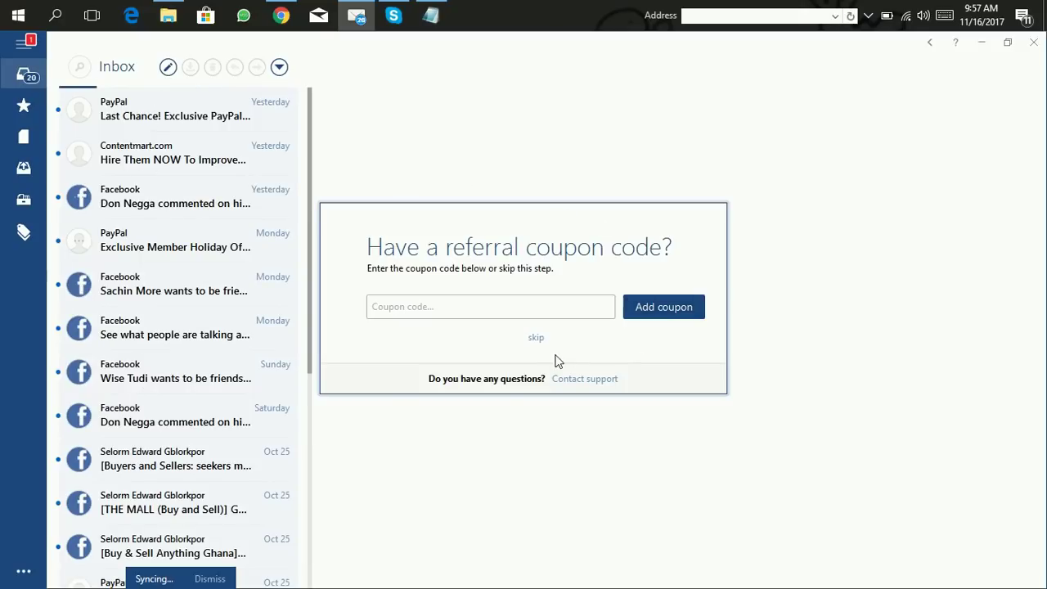
click(536, 339)
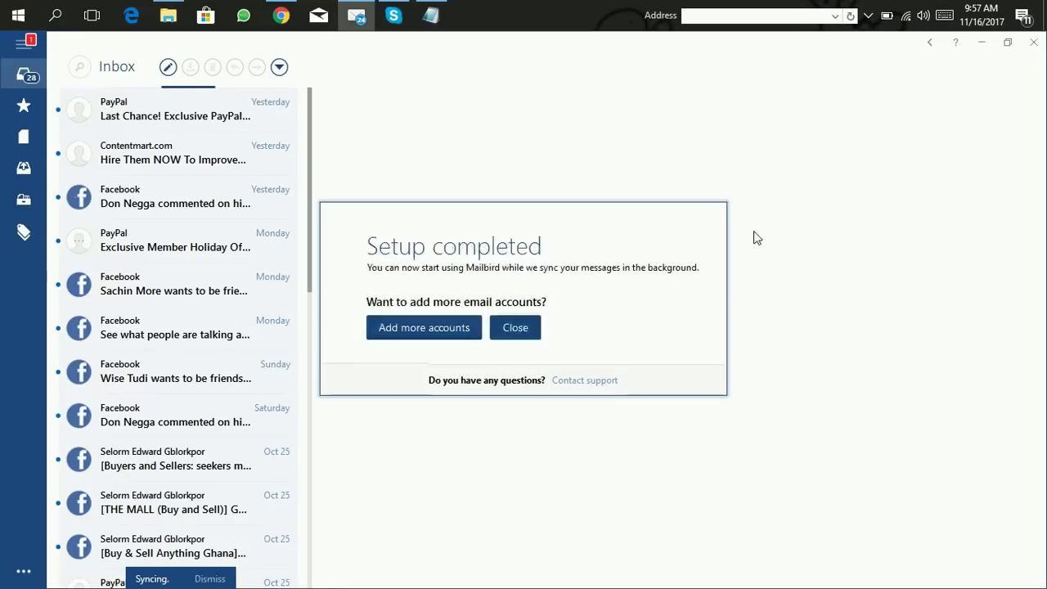
Step: Dismiss the setup message and start a new email to the Gmail recipient
click(531, 330)
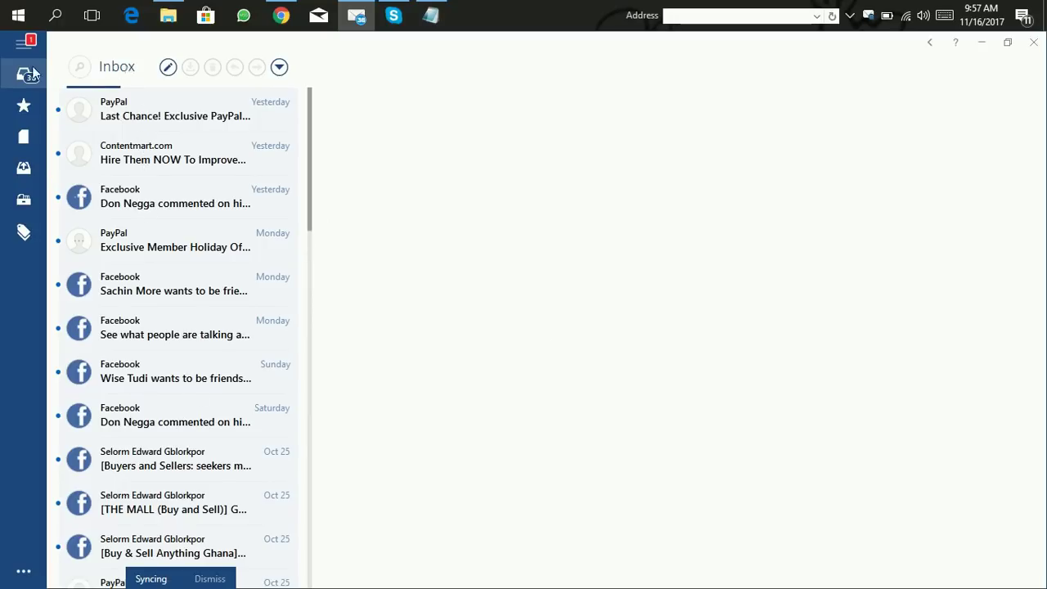
click(168, 68)
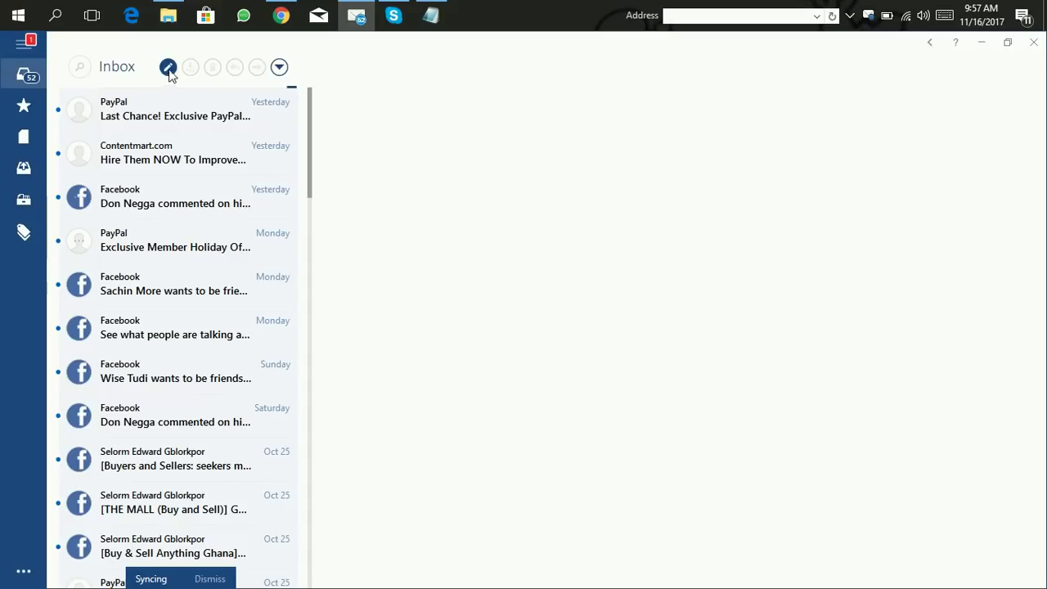
click(169, 69)
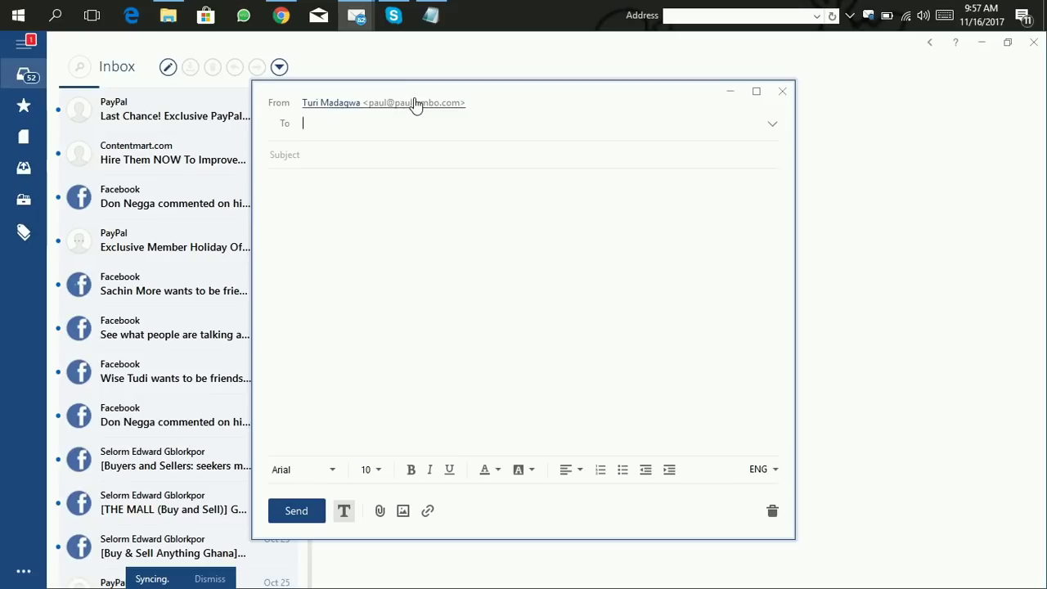
click(305, 124)
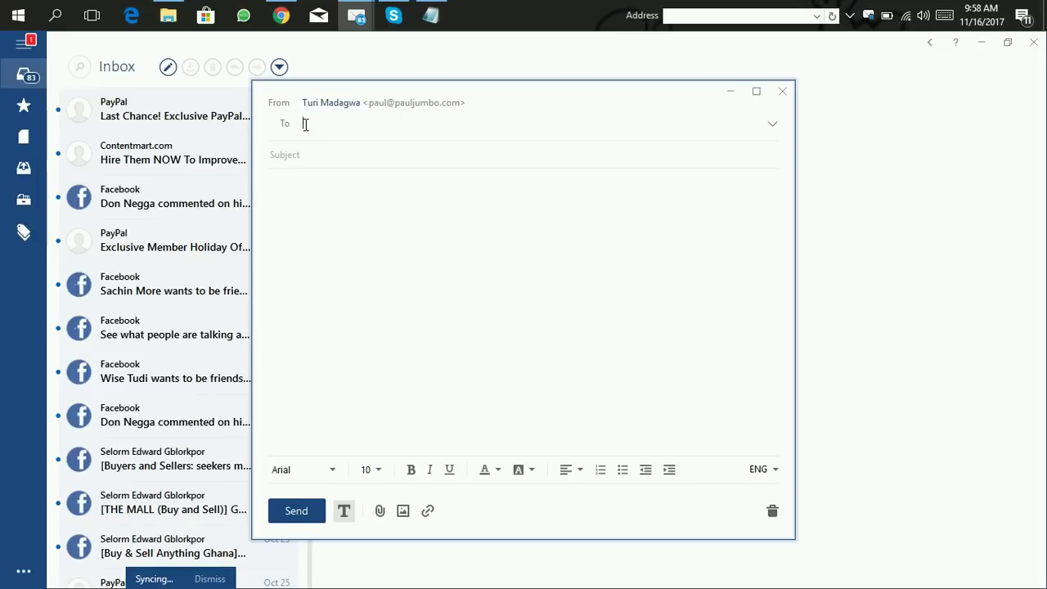
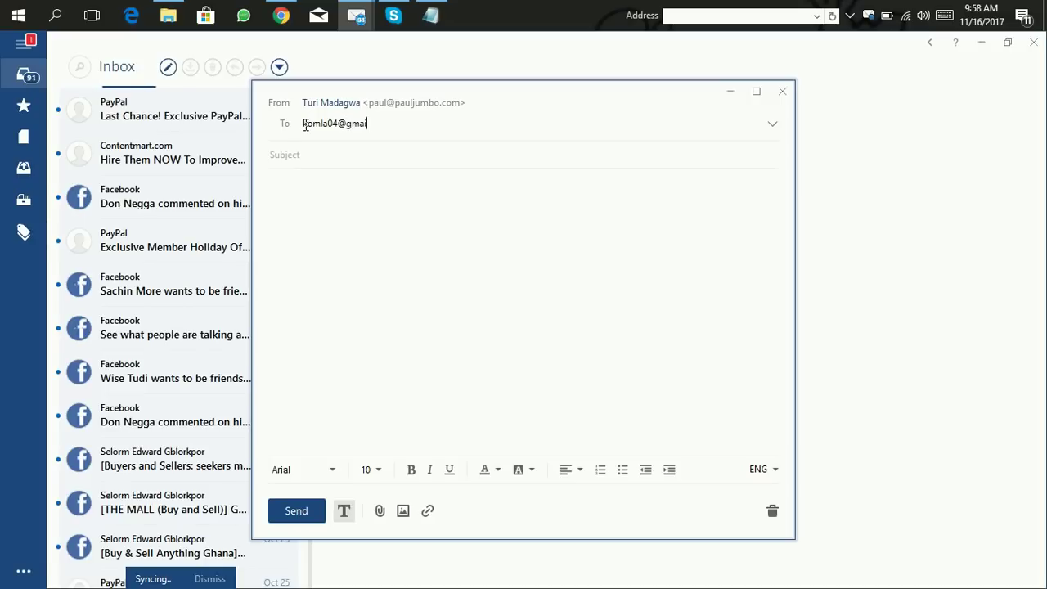
Step: Show the Cc and Bcc rows, place entry in Bcc, and bring up the Notepad address list
click(773, 126)
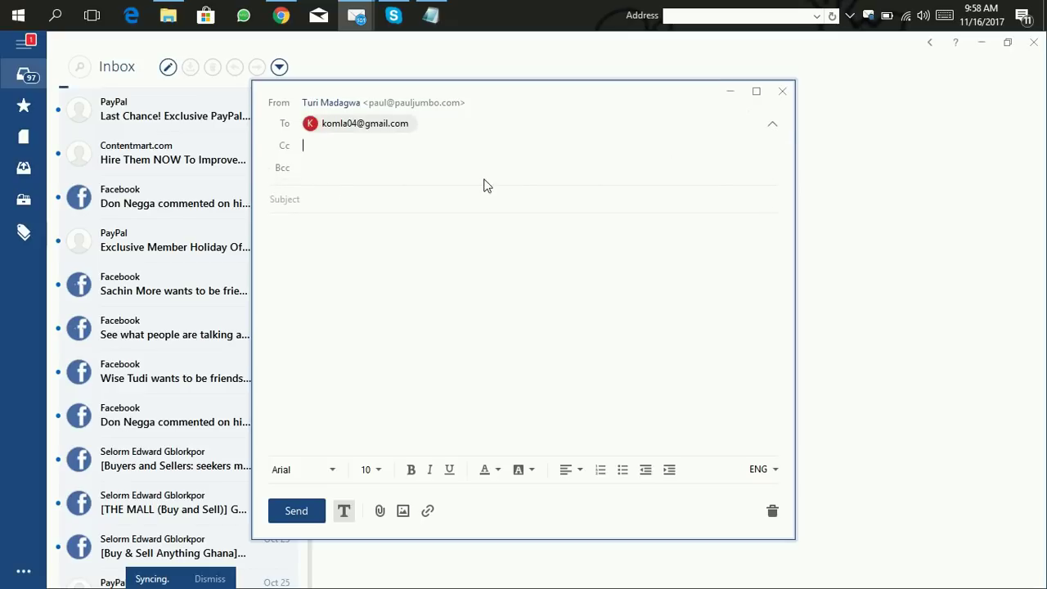
click(303, 166)
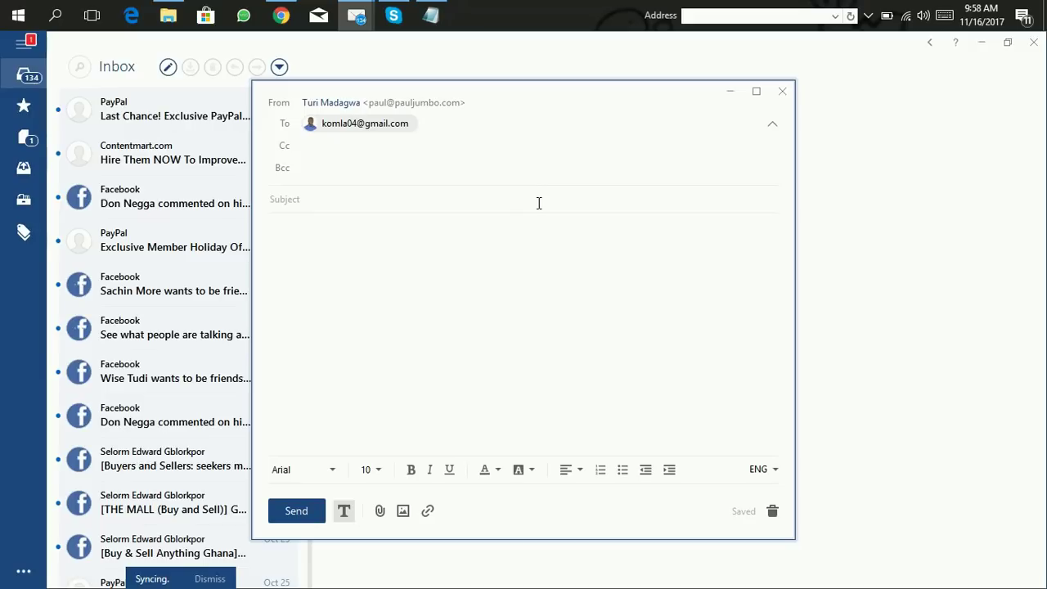
click(431, 16)
Step: Paste the four addresses from Notepad into Bcc as separate recipients
drag(647, 266, 125, 276)
key(ctrl+c)
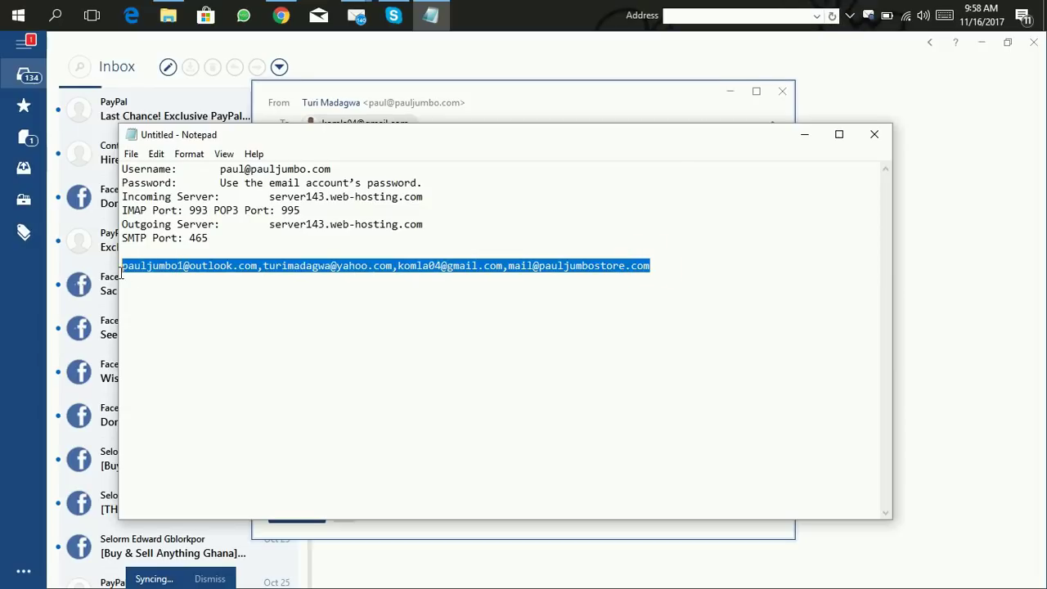
click(806, 133)
click(325, 170)
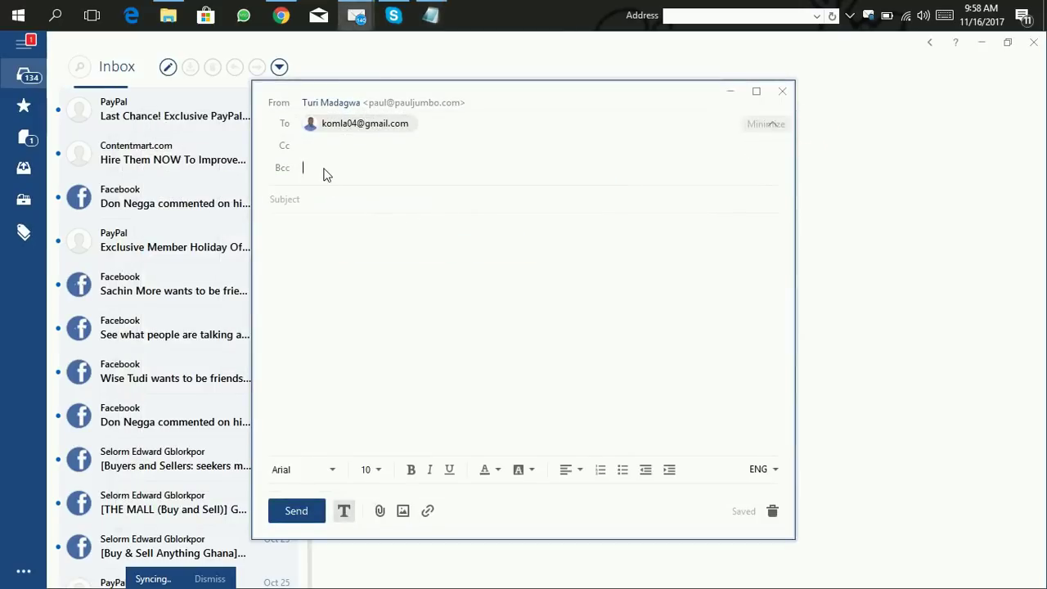
key(ctrl+v)
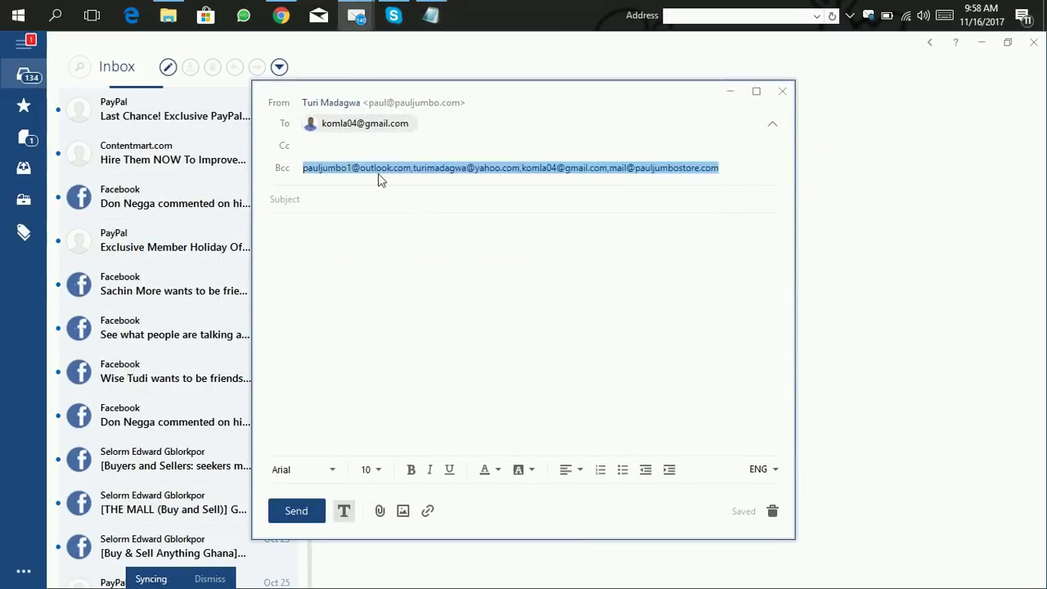
click(520, 284)
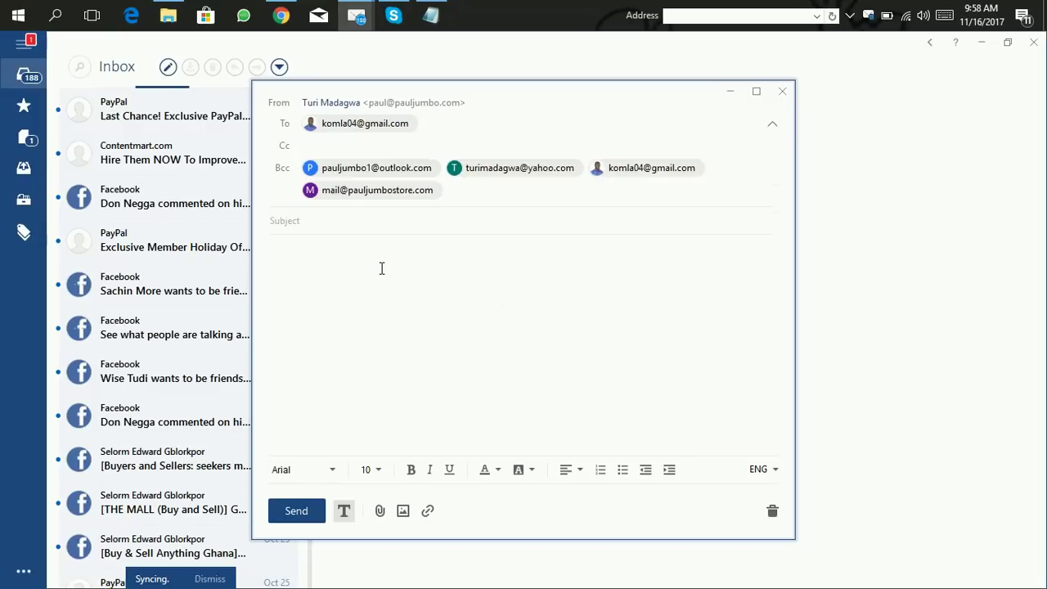
Step: Give the message subject and body 'test' and send it
click(304, 221)
text(test)
click(286, 270)
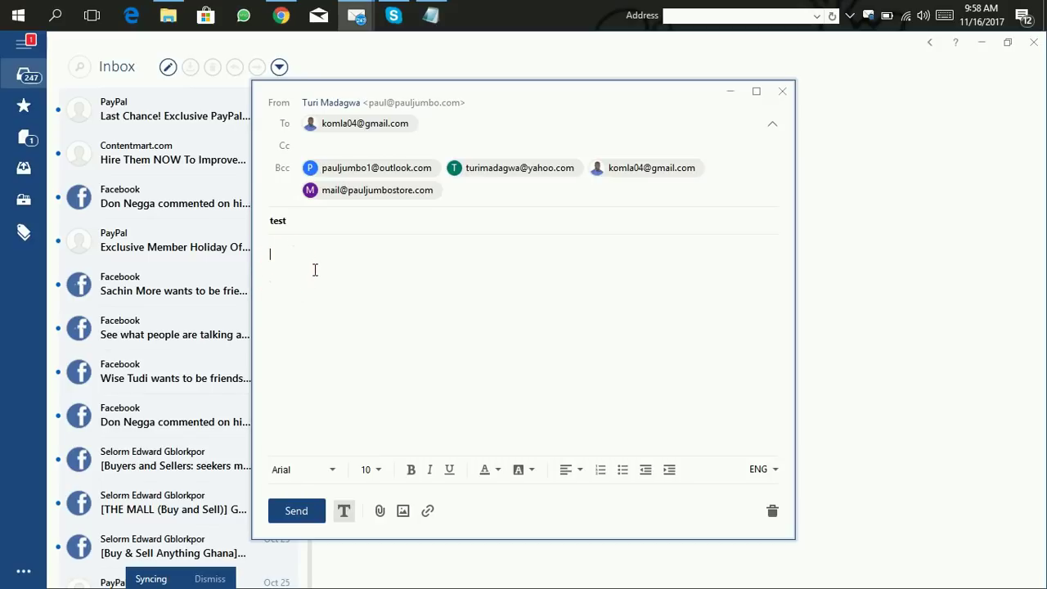
text(test)
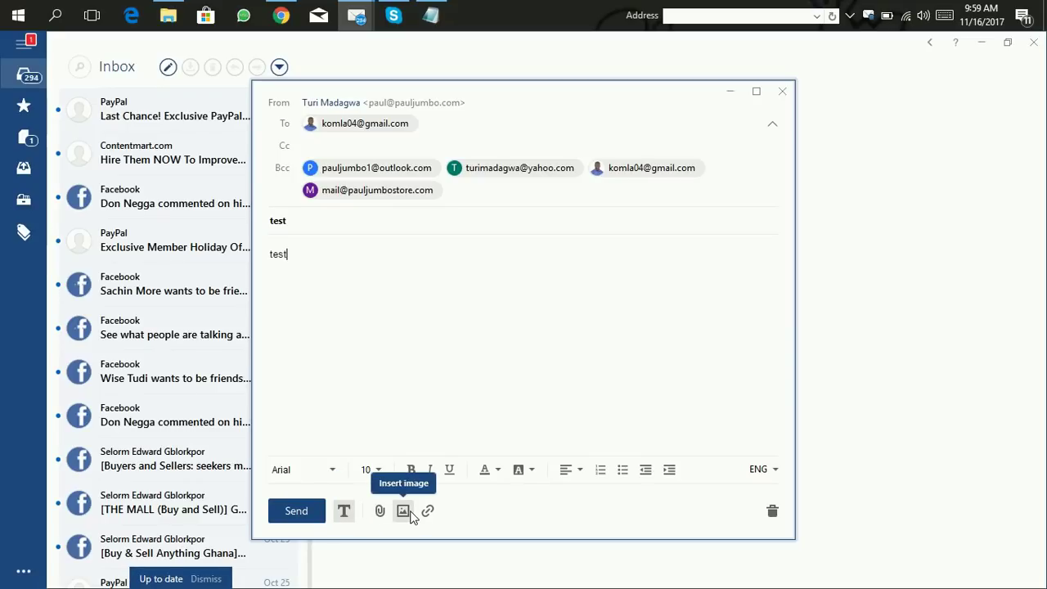
click(302, 518)
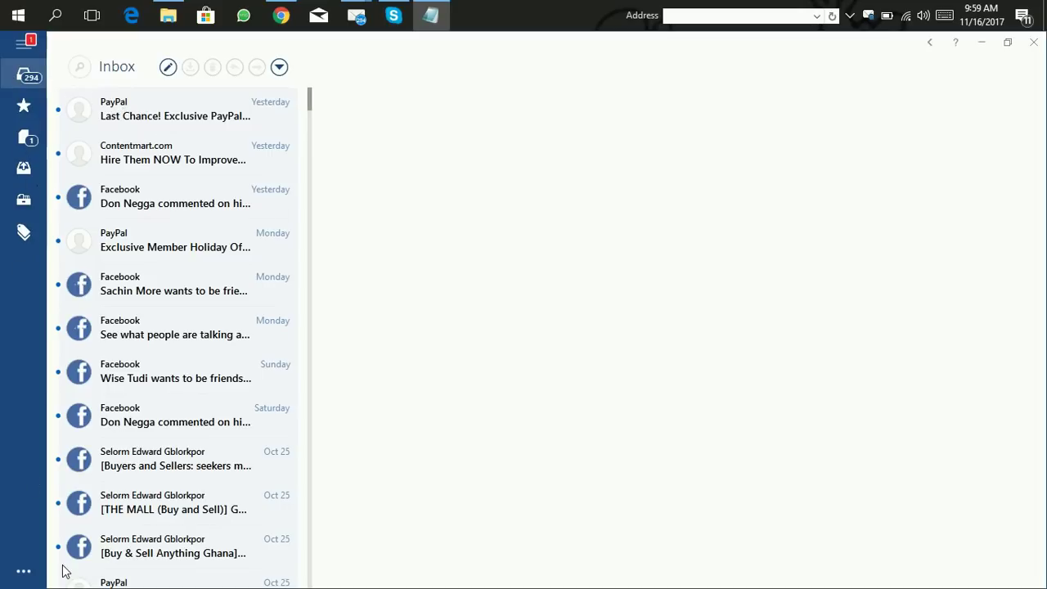
click(22, 46)
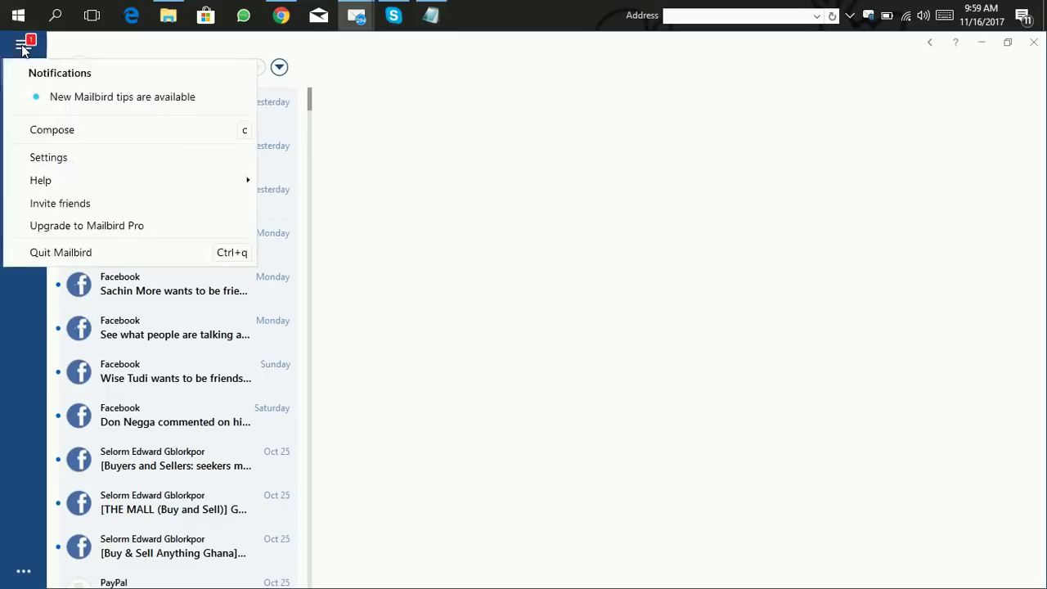
click(51, 157)
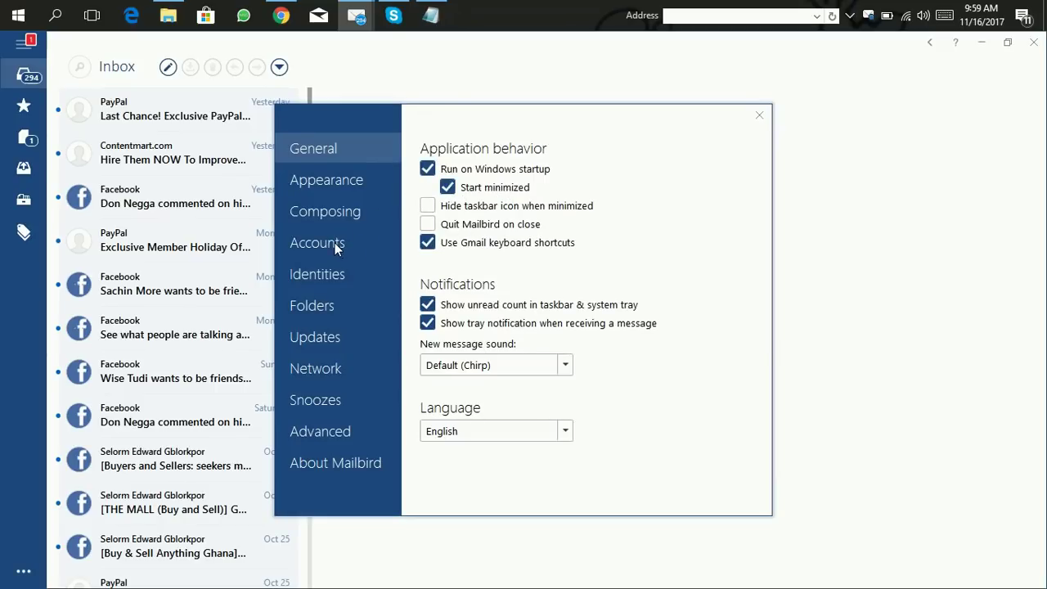
click(332, 243)
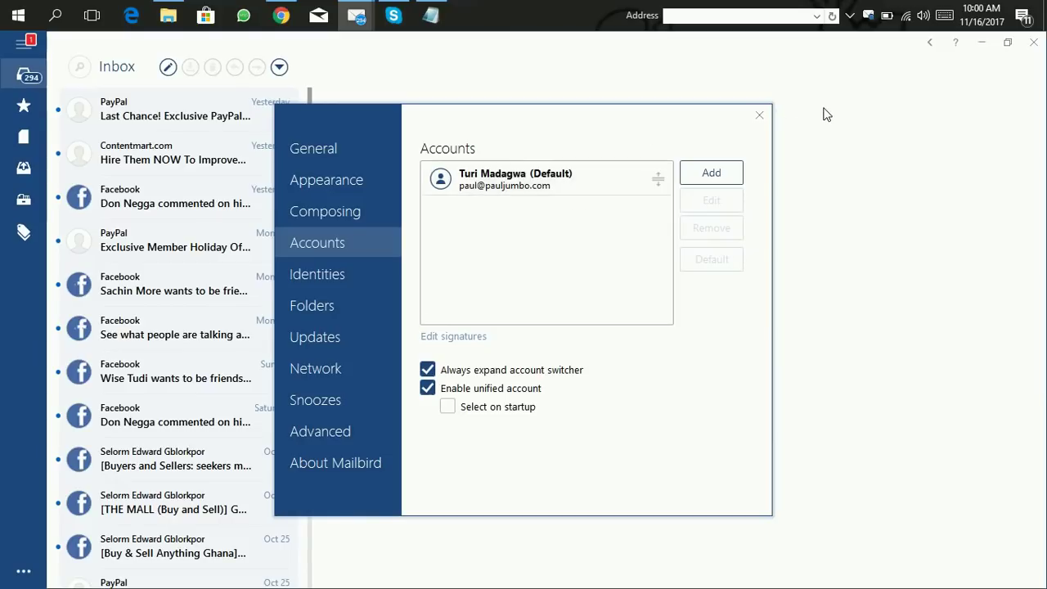
click(759, 117)
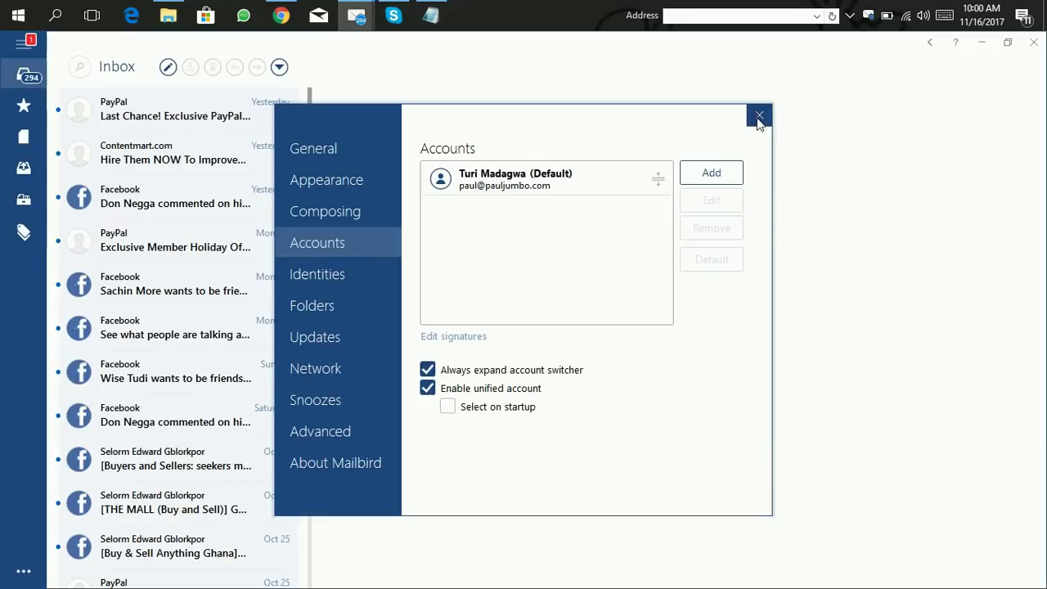
Step: Check the Sent folder for the 9:59 AM test message, then switch to Chrome
click(24, 168)
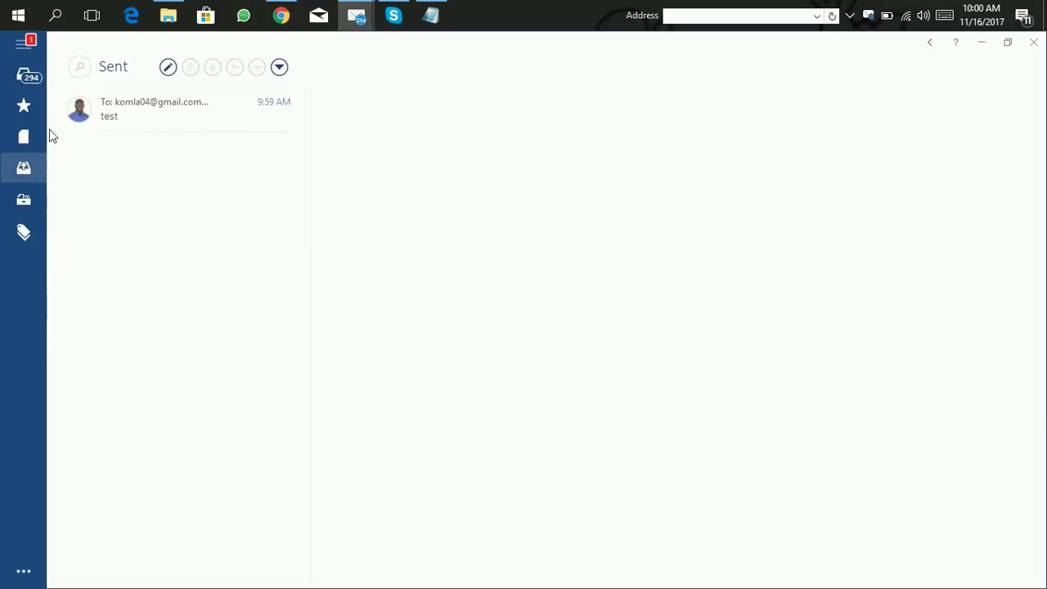
click(281, 16)
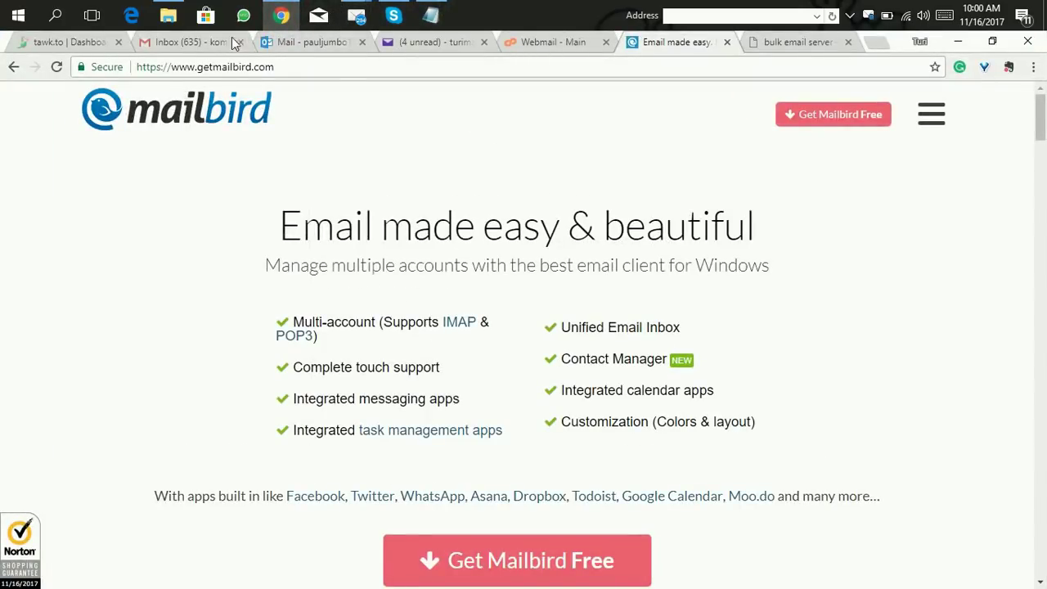
Step: Refresh Gmail and open the arrived test message, then check the Yahoo Mail inbox
click(186, 39)
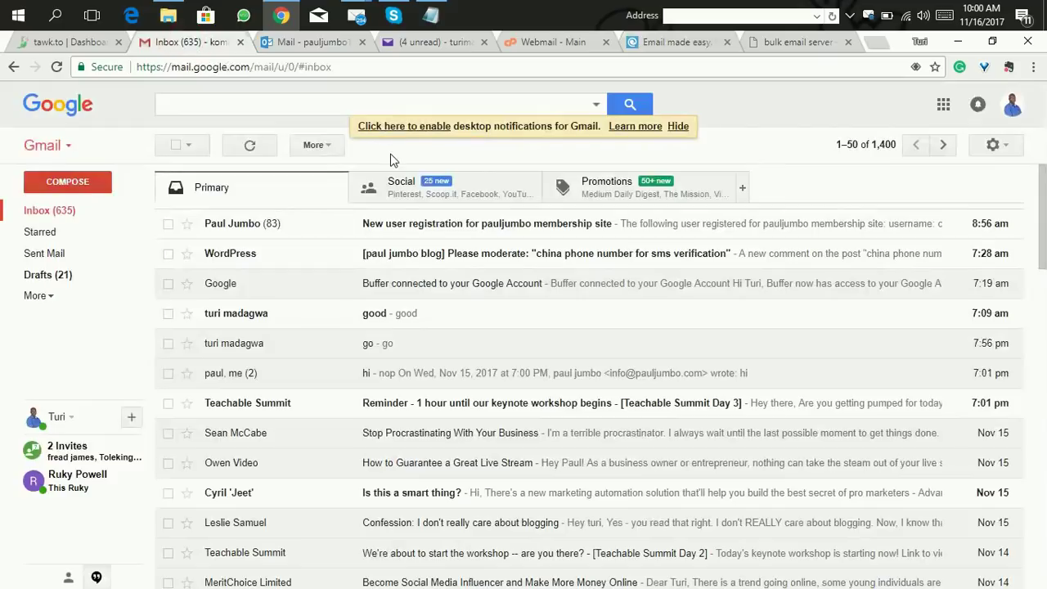
click(250, 149)
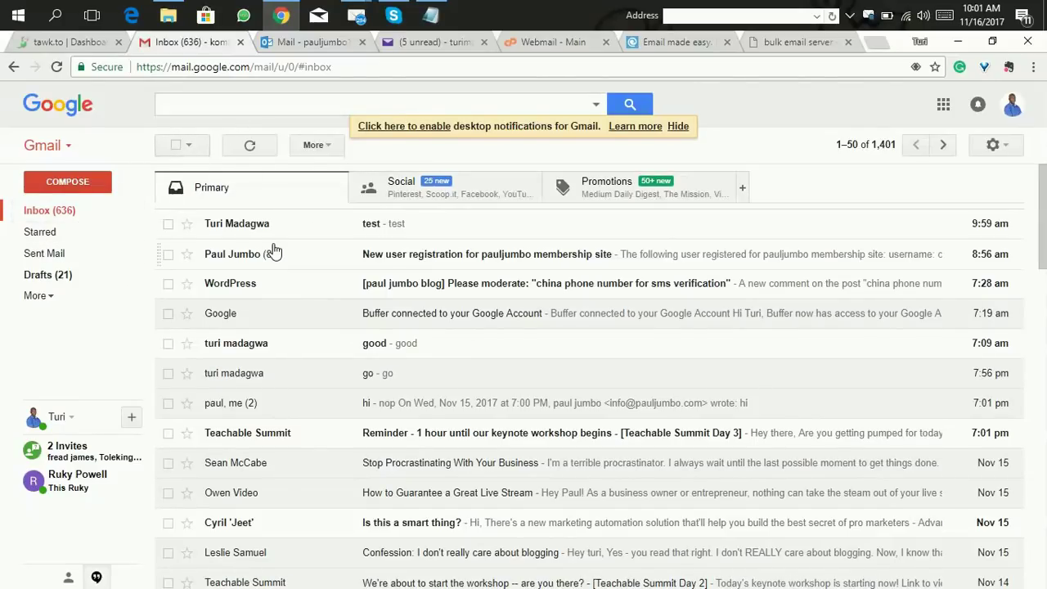
click(402, 229)
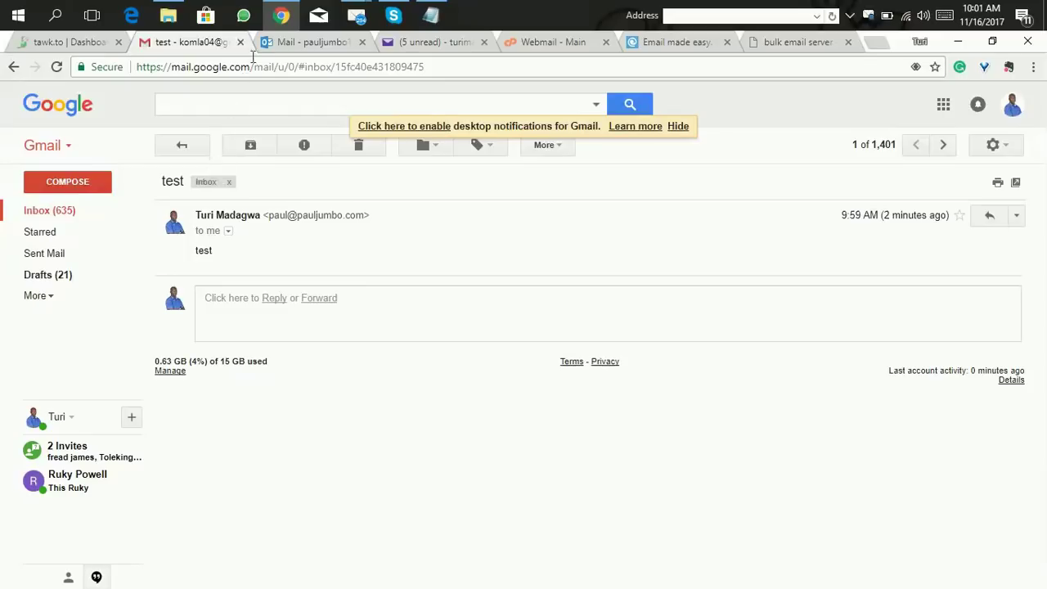
click(302, 42)
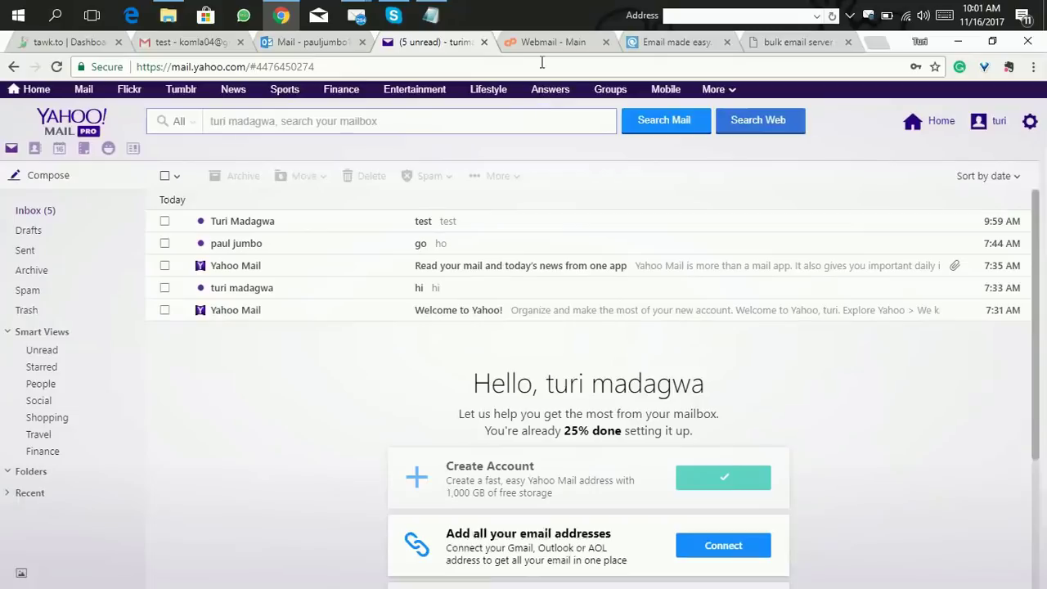
Step: Switch to the SquirrelMail webmail inbox to confirm the 3:59 am test message arrived
click(539, 46)
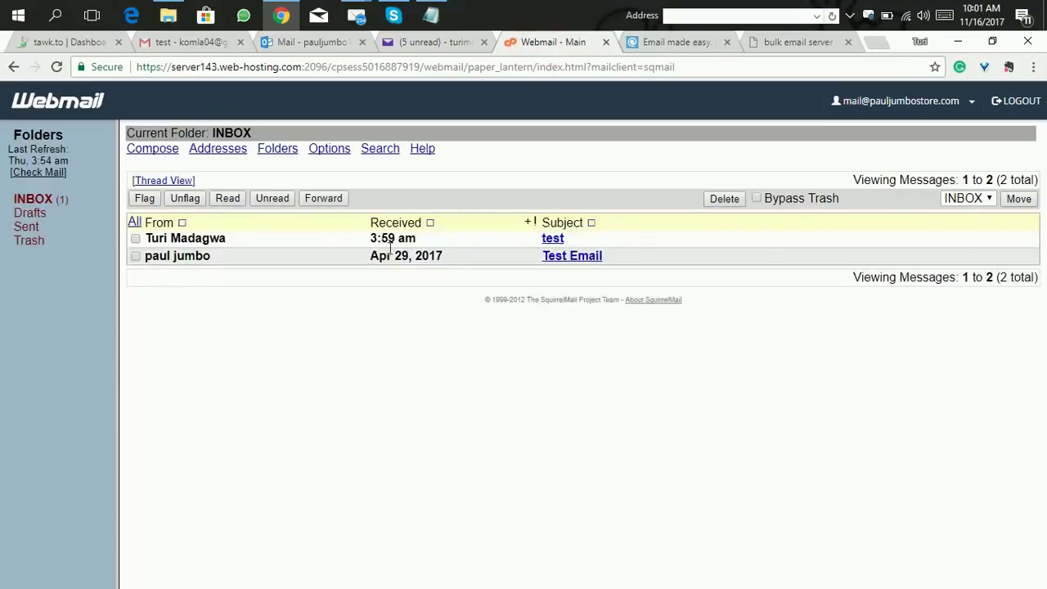